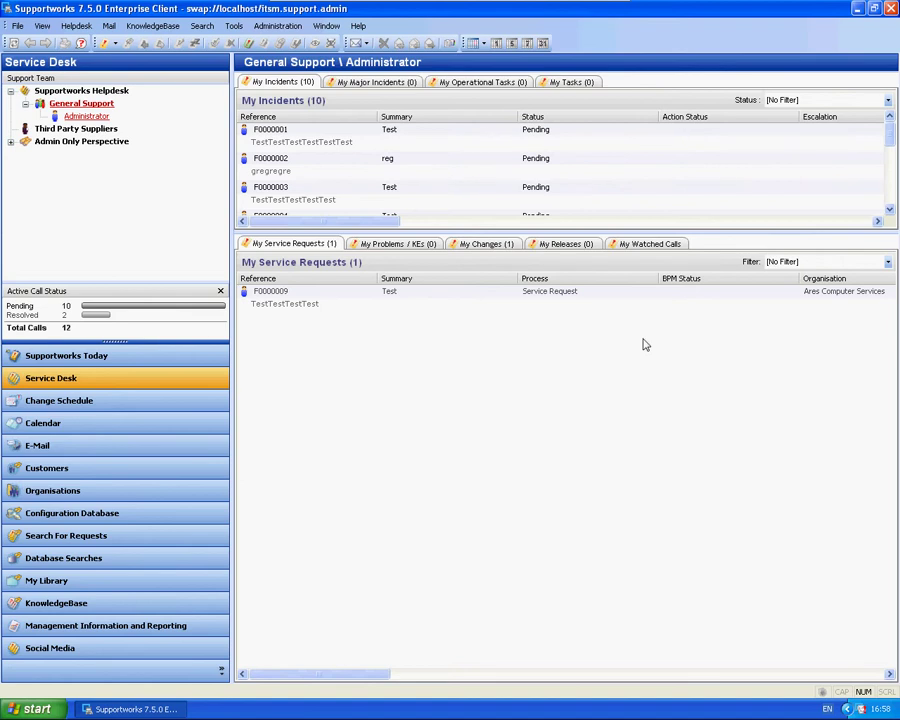
Open Mail > Manage E-mail Templates, enlarge the window and widen the template tree.
click(108, 25)
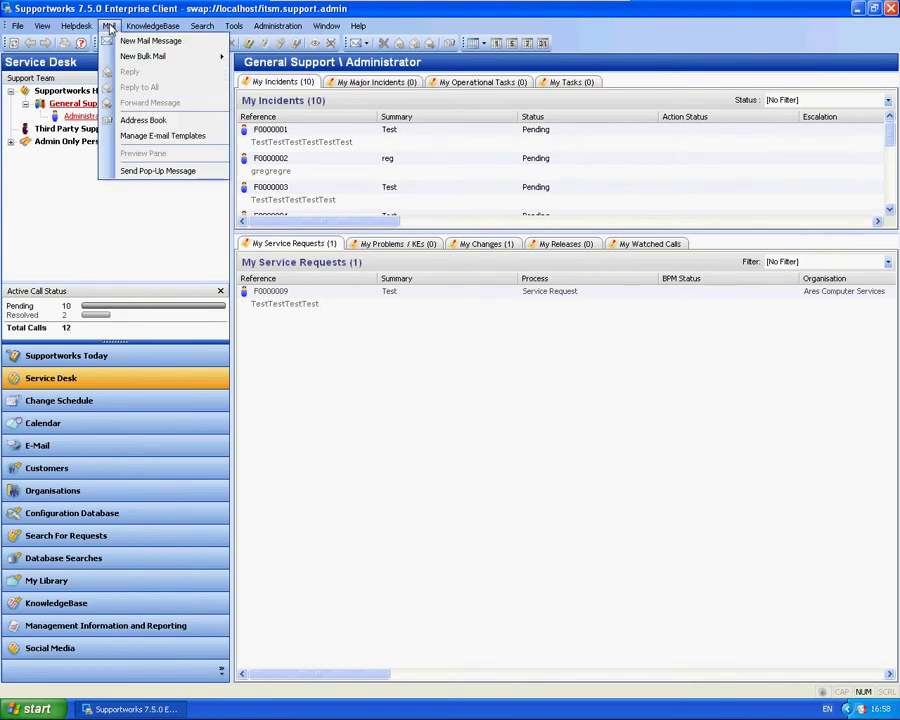
click(163, 141)
drag(249, 34, 247, 57)
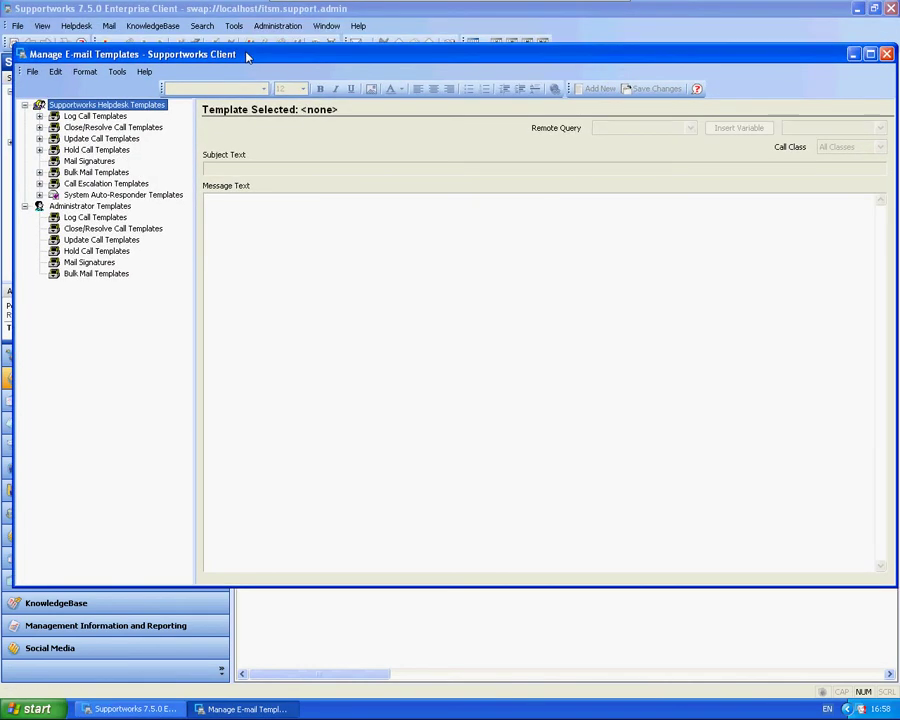
drag(197, 304, 287, 309)
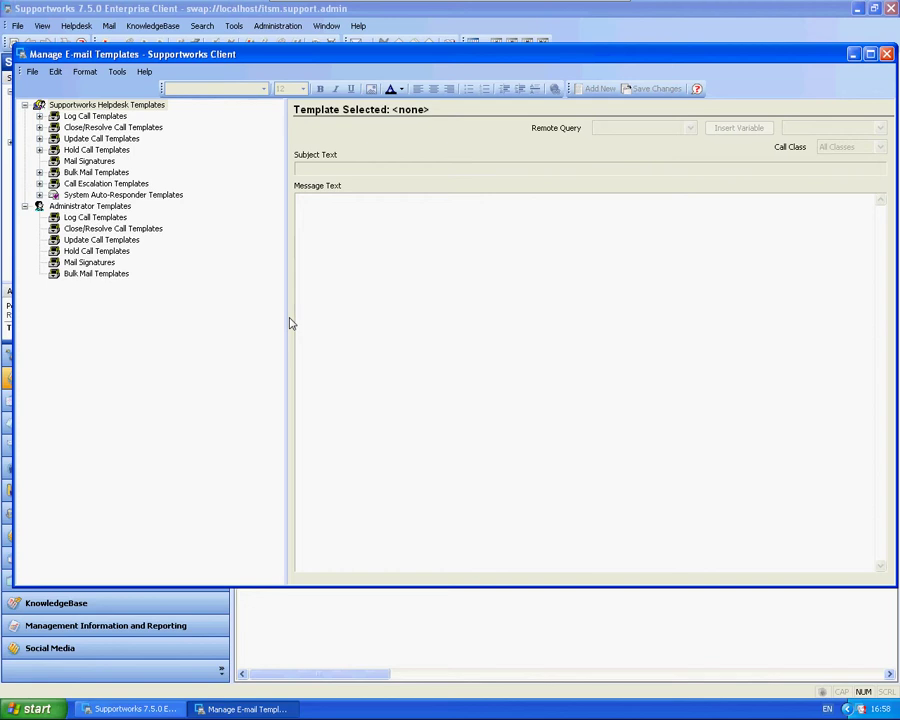
Expand the Log Call, Close/Resolve, Update and Hold Call template folders.
click(39, 116)
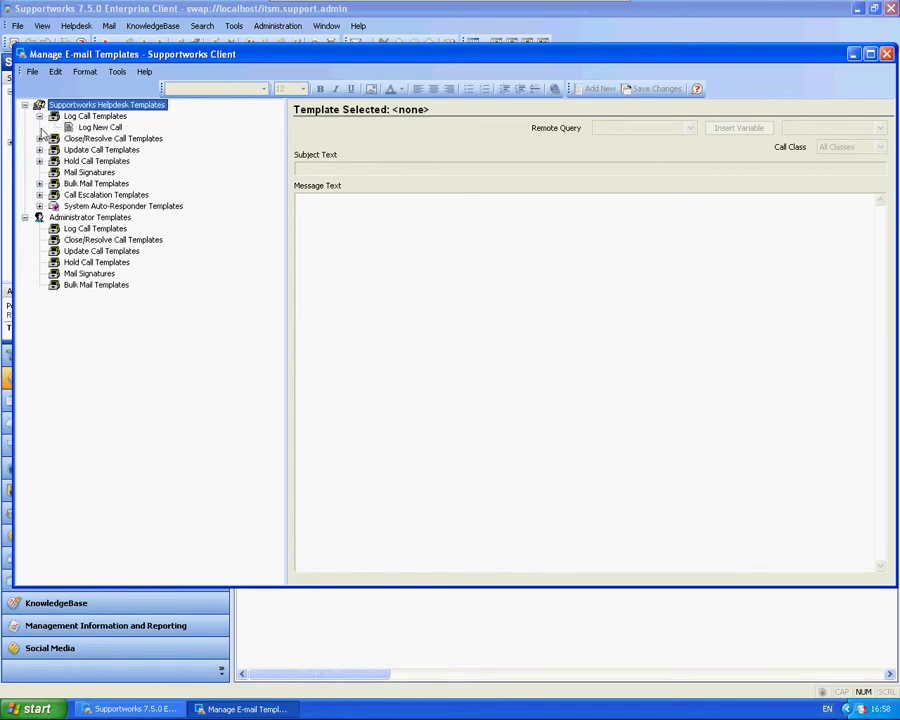
click(39, 138)
click(39, 161)
click(39, 183)
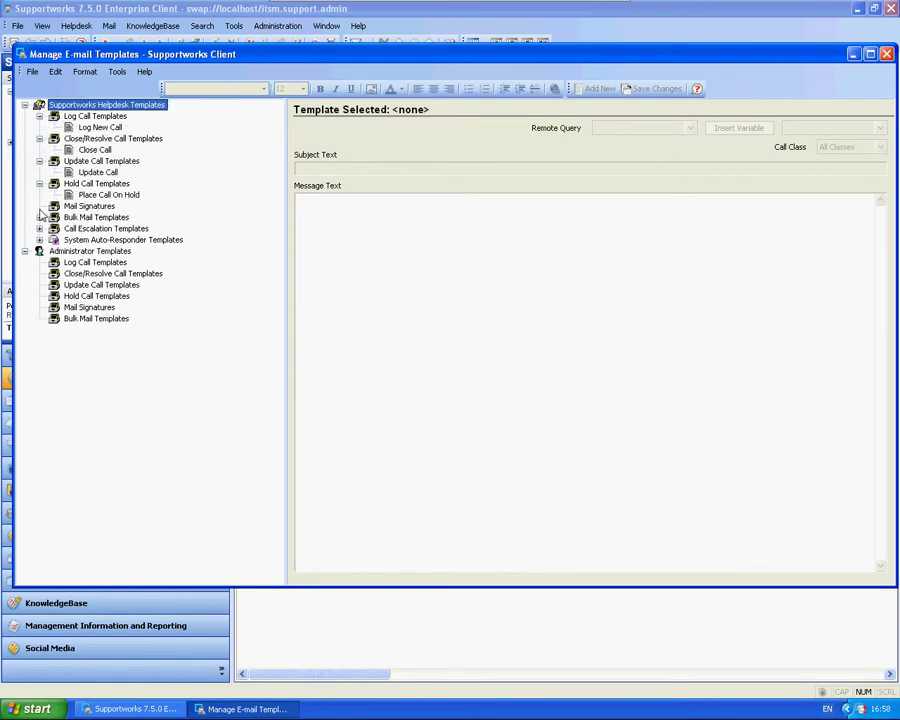
click(39, 216)
click(39, 104)
Preview the Close, Update and Hold templates, then load Log New Call's message text for editing.
click(88, 128)
click(96, 150)
click(100, 172)
click(105, 195)
click(98, 172)
click(95, 150)
click(93, 128)
click(369, 207)
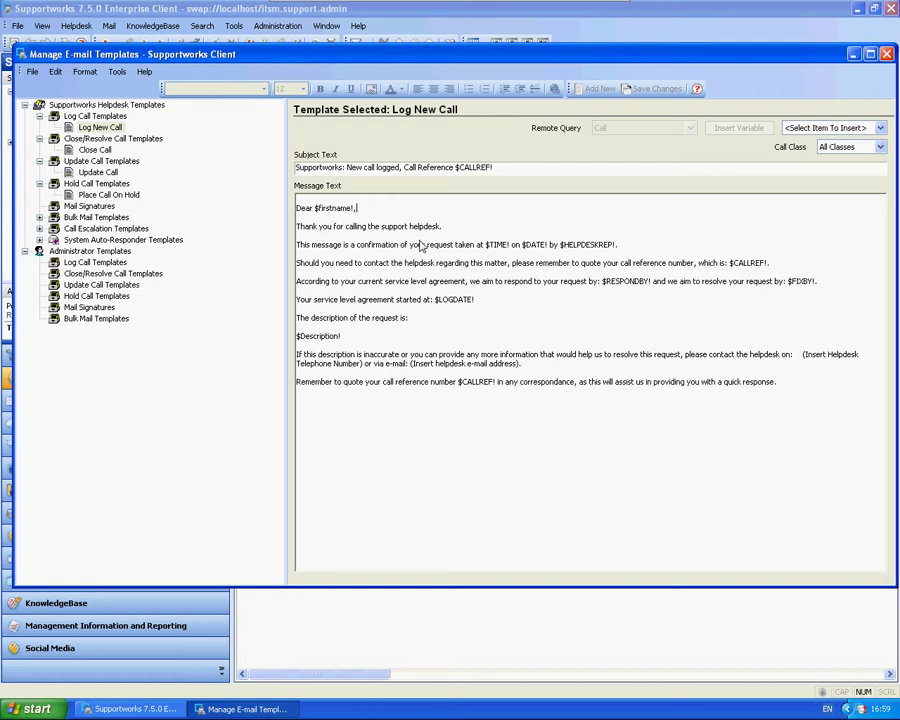
Delete the word 'helpdesk' from the Log New Call thank-you line.
drag(443, 230, 416, 233)
key(BackSpace)
key(BackSpace)
key(BackSpace)
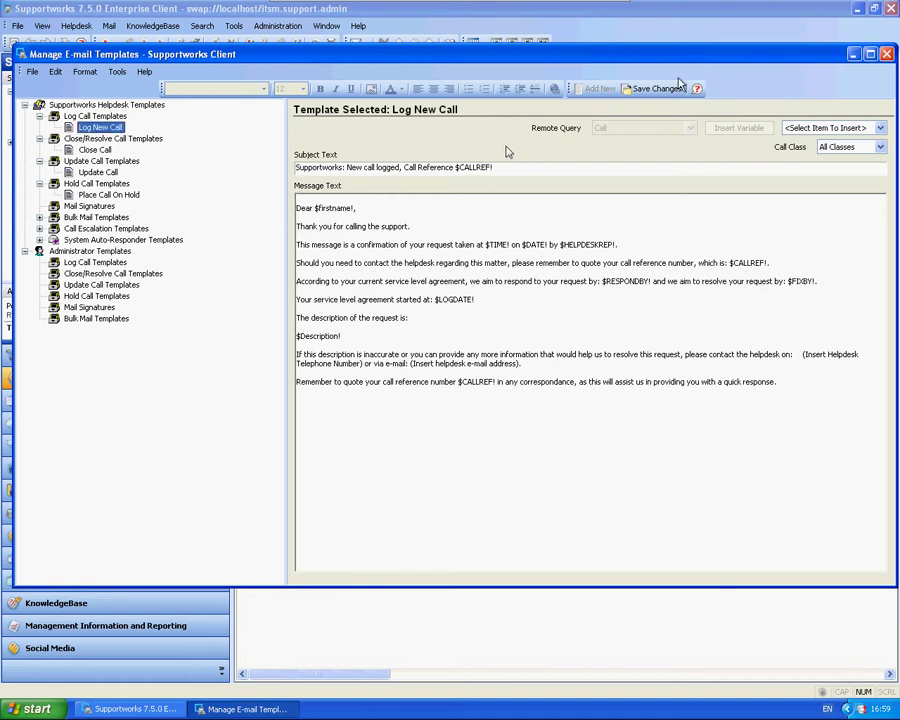
click(416, 213)
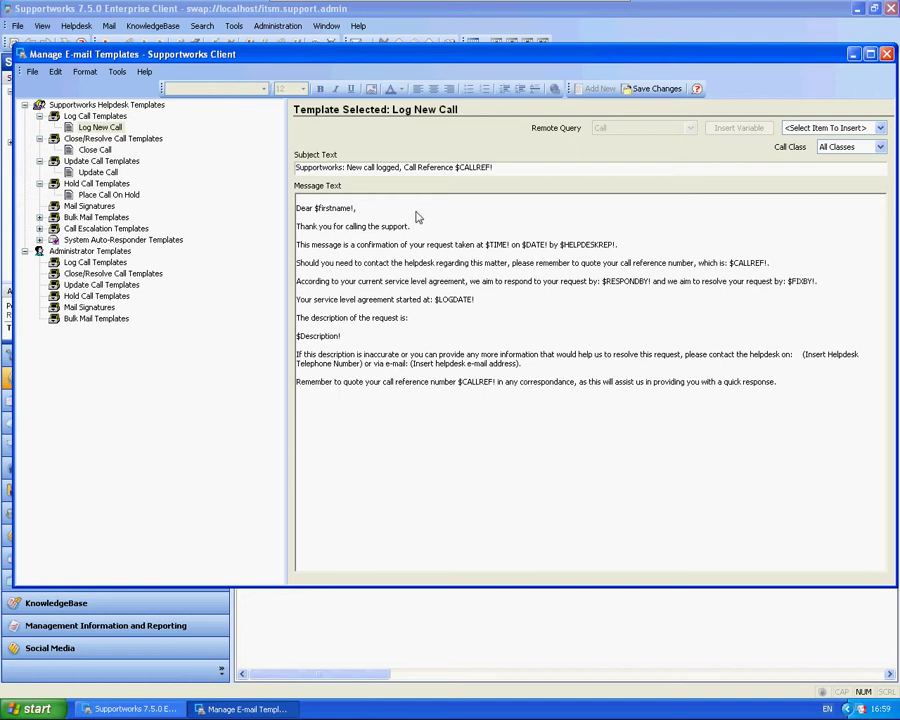
Collapse the call template folders, declining to save the Log New Call edit.
click(39, 116)
click(454, 342)
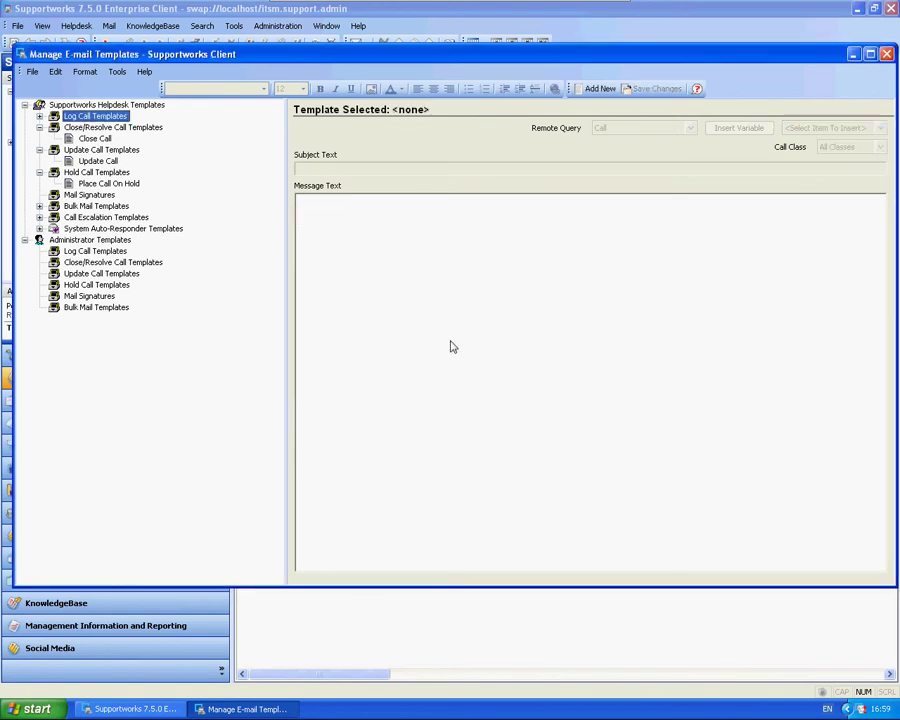
click(39, 128)
click(39, 139)
click(39, 150)
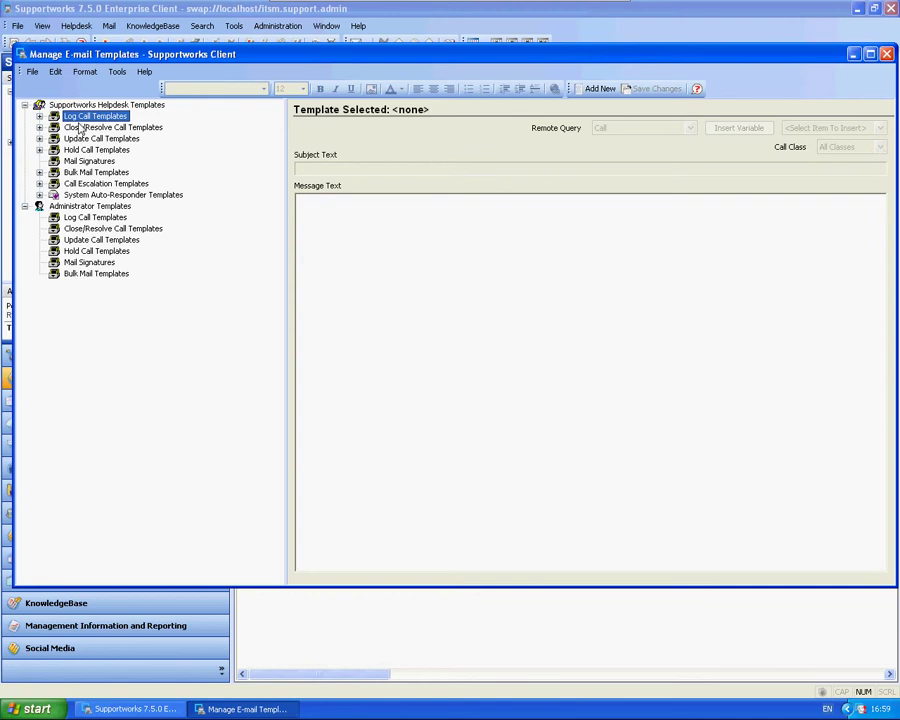
Re-expand the Log, Close/Resolve, Update and Hold folders and select Bulk Mail Templates.
click(39, 116)
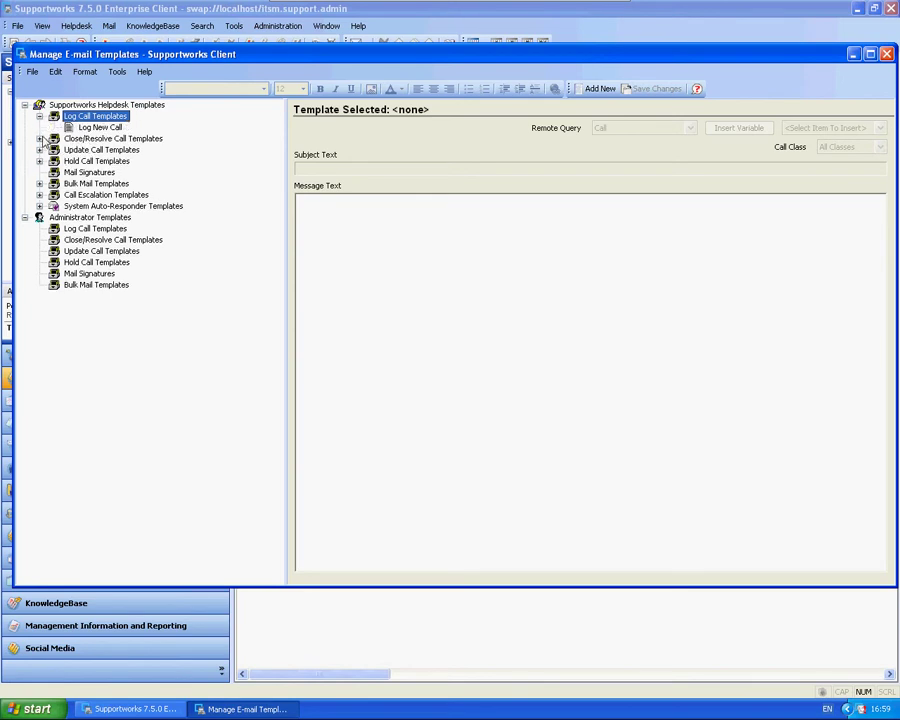
click(40, 139)
click(39, 161)
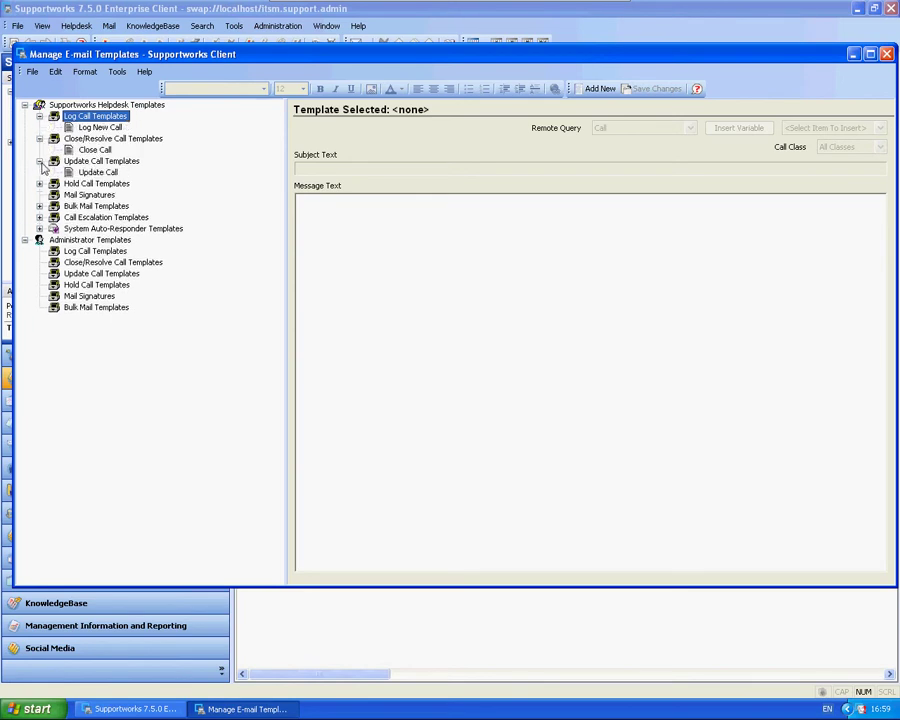
click(39, 184)
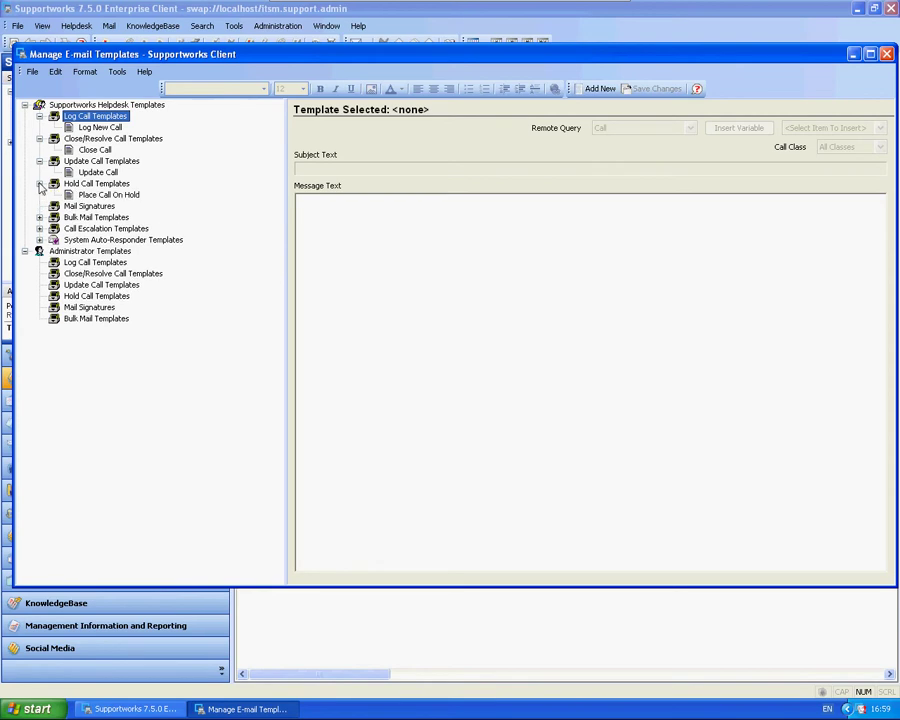
click(95, 206)
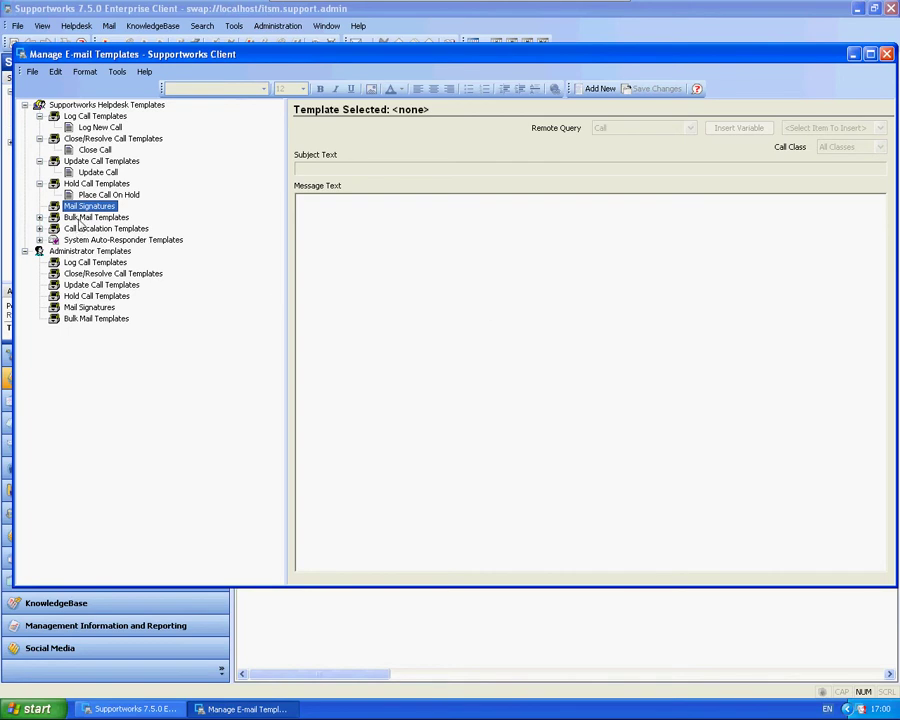
click(90, 217)
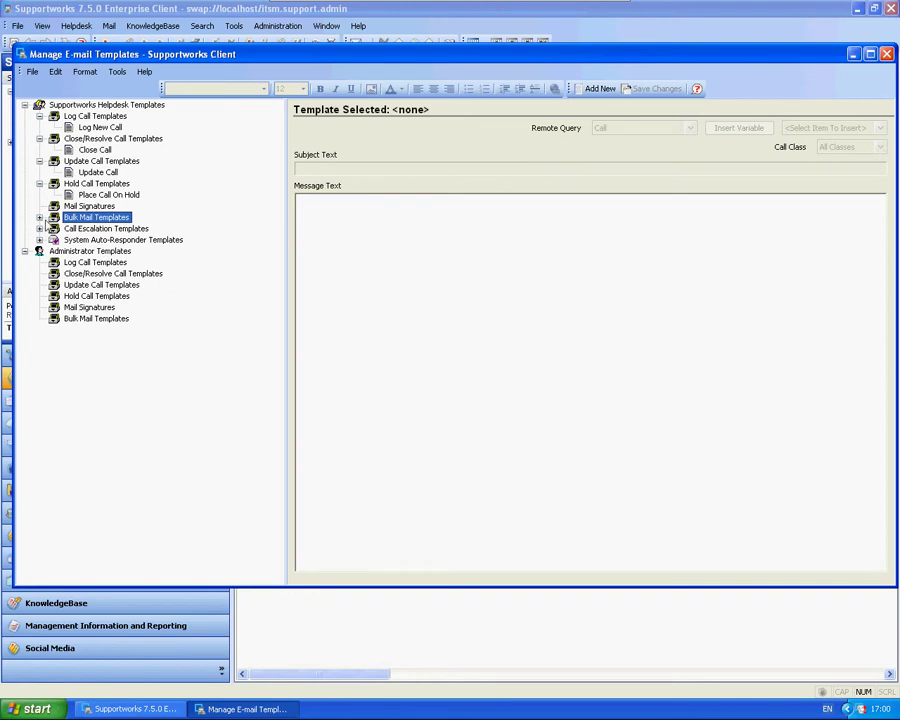
View the BPM Analyst Authorisation and BPM Customer Authorisation Request templates, then collapse Bulk Mail Templates.
click(39, 217)
scroll(278, 200, up, 4)
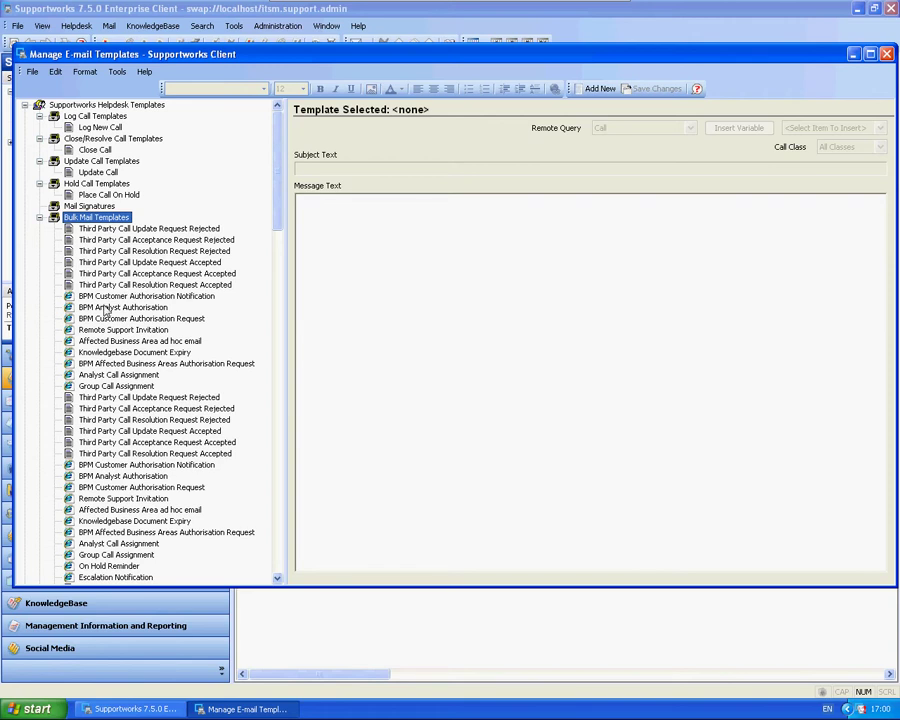
click(96, 307)
click(120, 318)
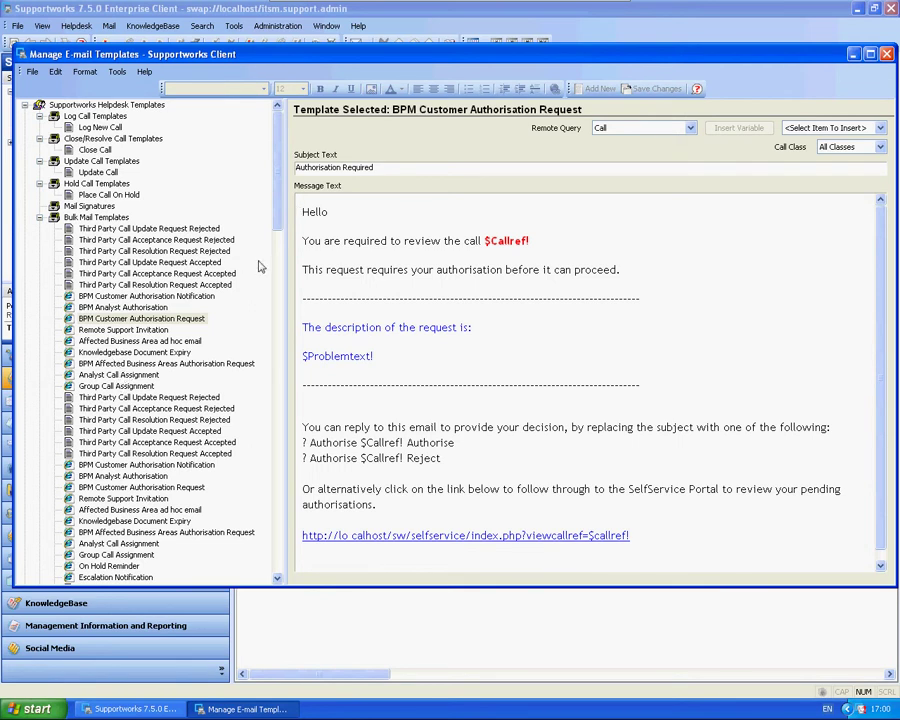
click(403, 362)
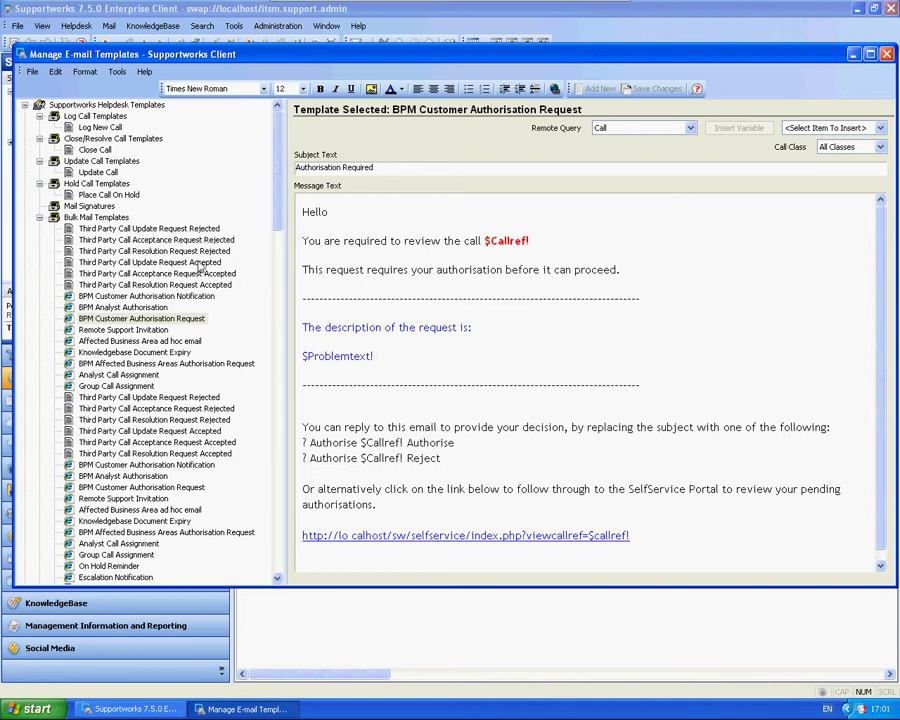
double_click(53, 218)
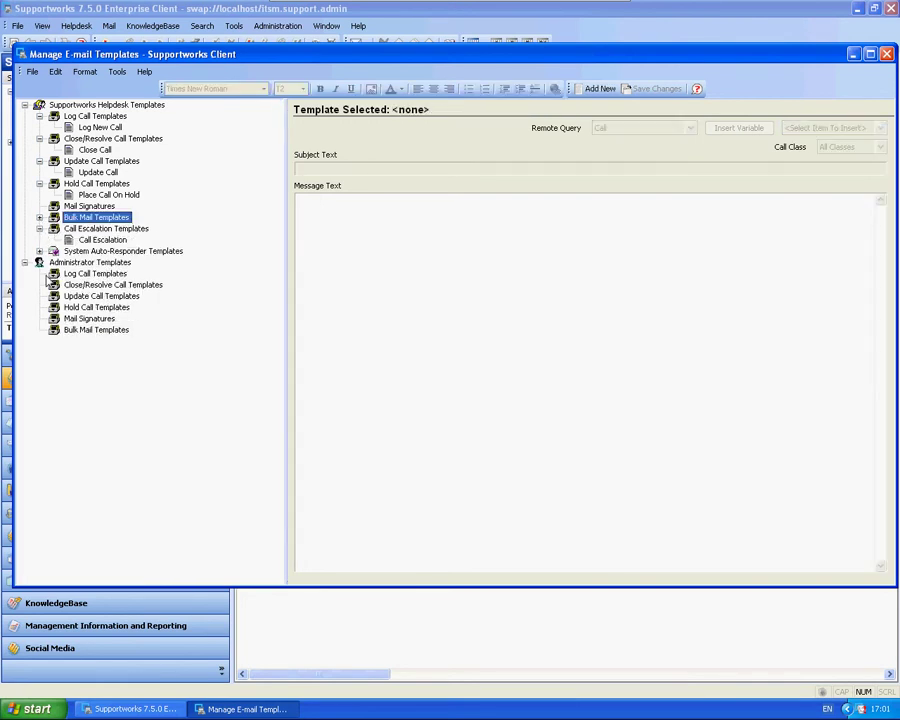
Inspect the Call Escalation template's $Notification! variable and message text, then collapse its folder.
click(102, 240)
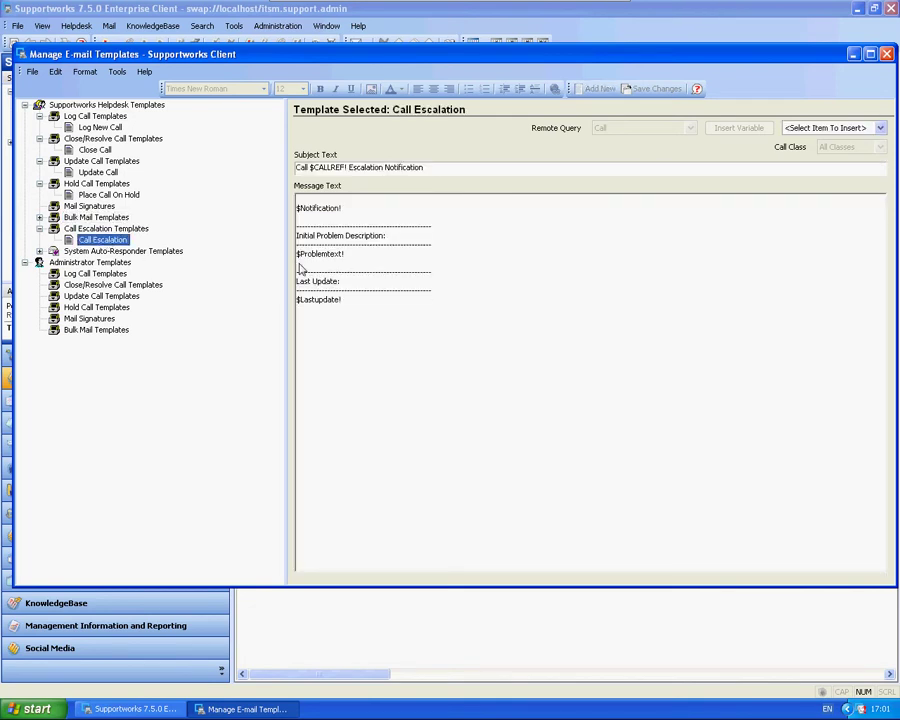
drag(370, 212, 303, 219)
click(390, 218)
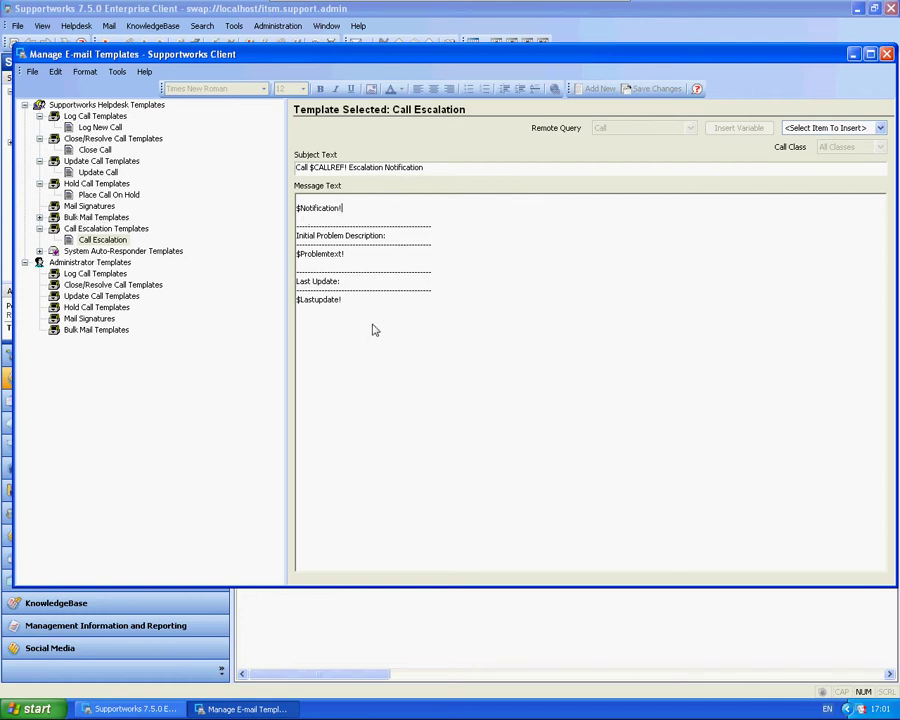
drag(374, 327, 296, 205)
click(414, 341)
click(39, 228)
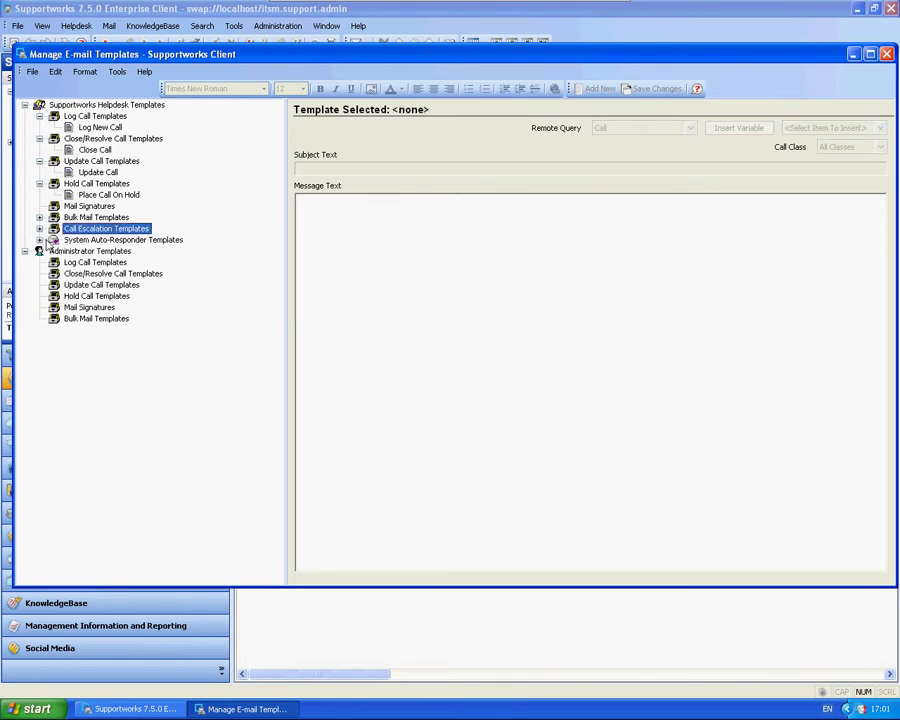
Browse the Auto-Responder templates Log Call Request Accepted, Rejected and Web Password Request.
click(39, 240)
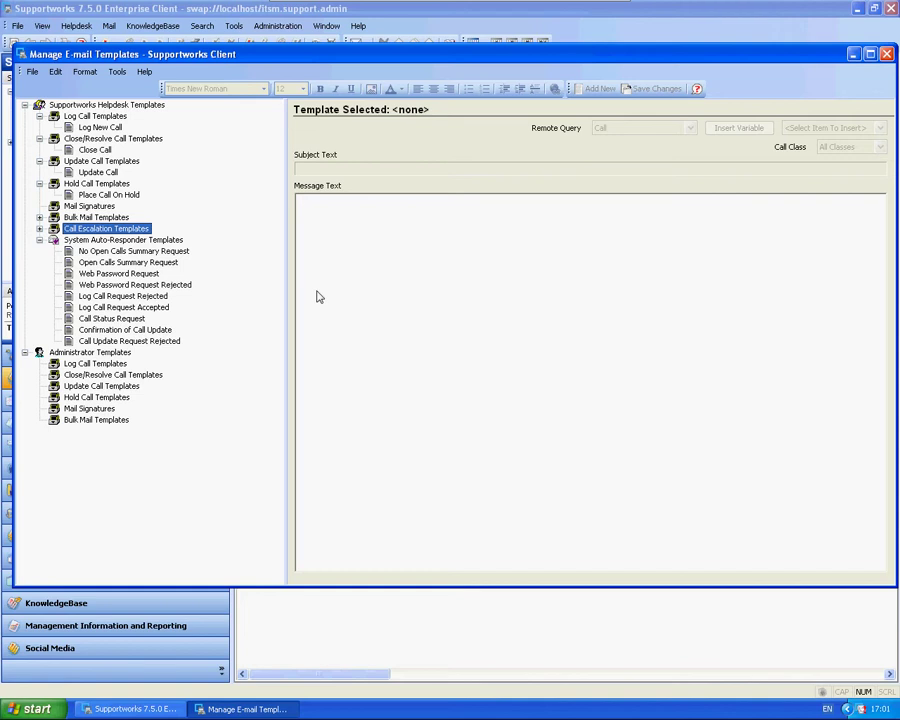
click(125, 307)
click(138, 297)
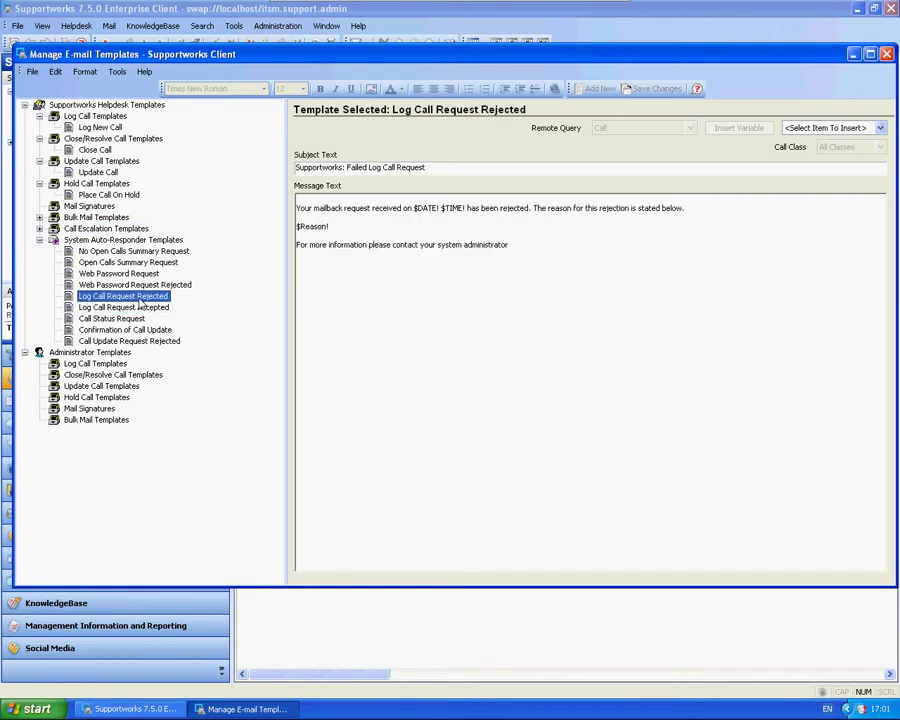
click(108, 241)
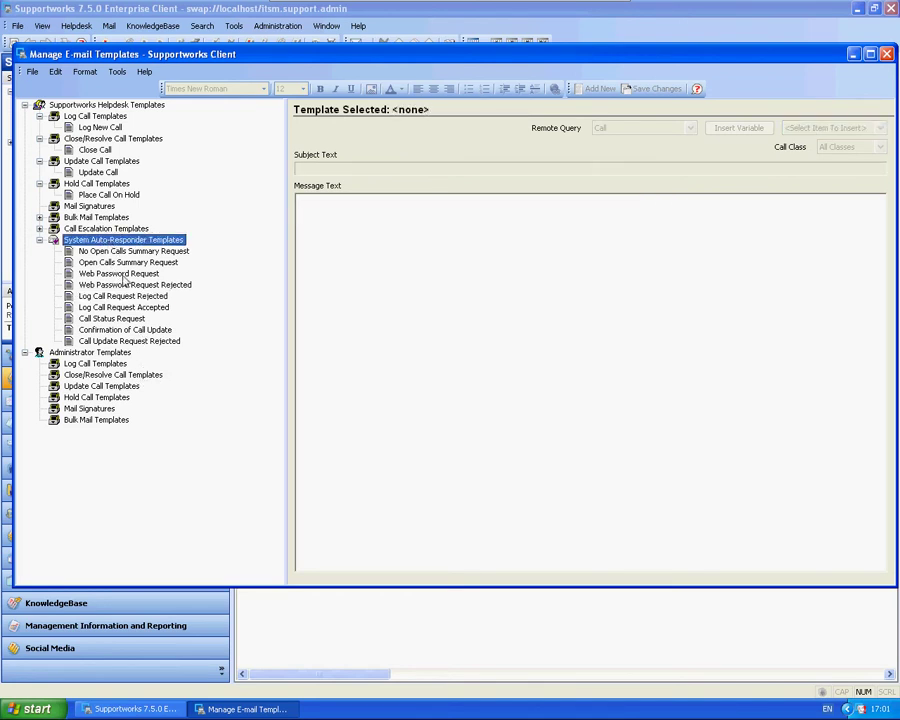
click(118, 273)
double_click(446, 235)
click(446, 235)
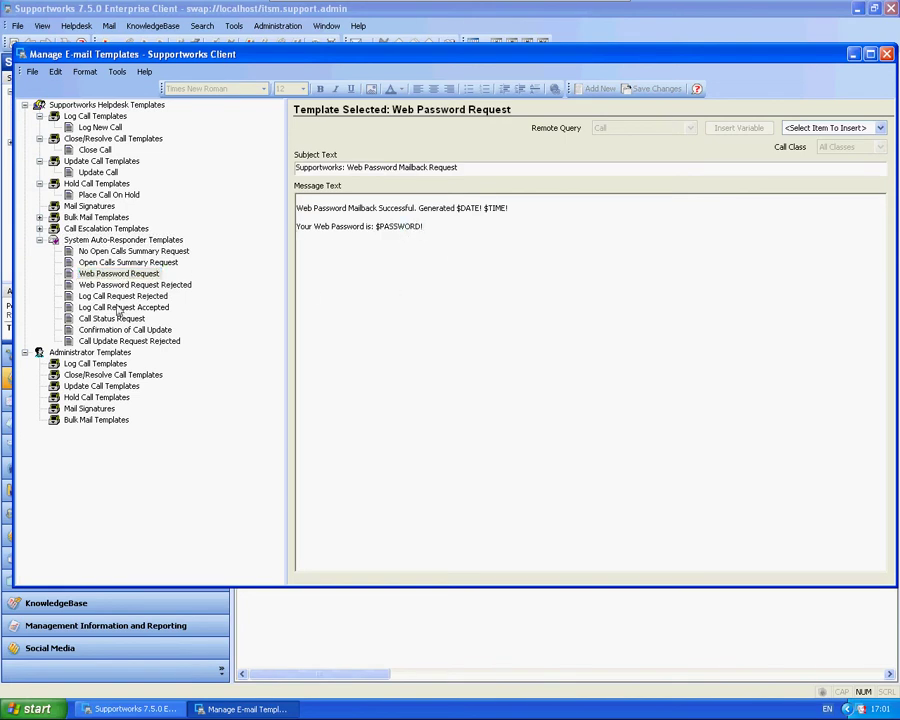
Collapse the Auto-Responder, Hold, Update and Close/Resolve template folders.
click(40, 240)
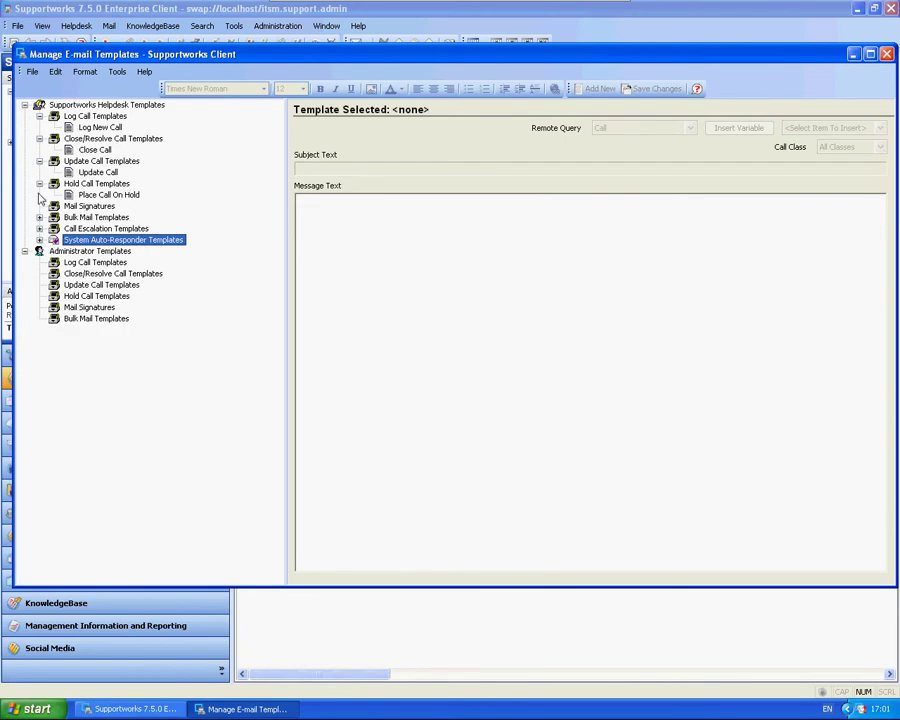
click(40, 183)
click(40, 161)
click(40, 138)
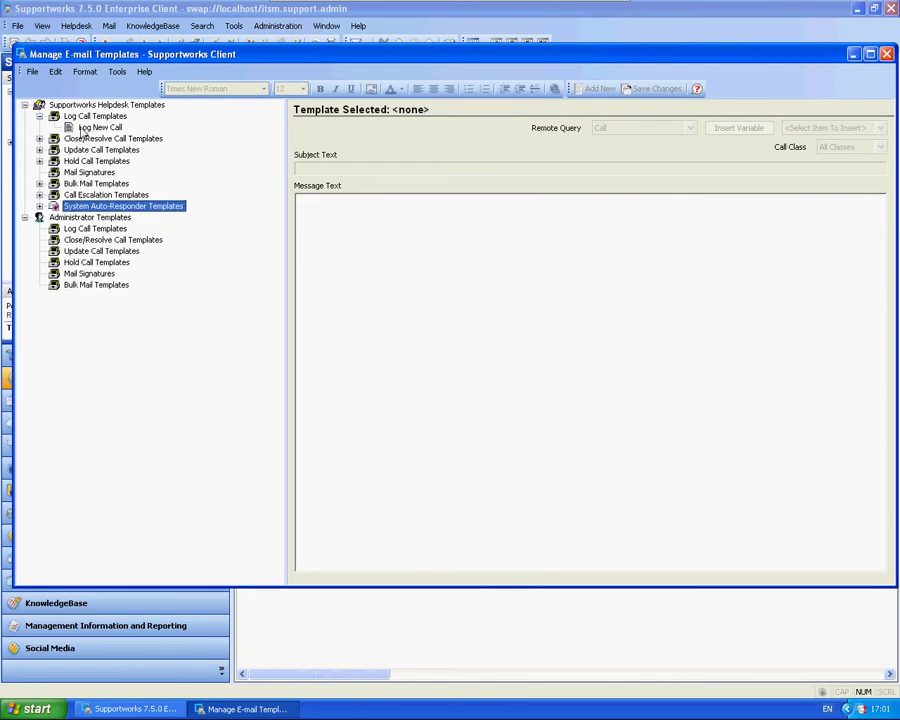
Add a new blank Log Call template named 'Test Template'.
click(84, 126)
right_click(84, 126)
right_click(96, 117)
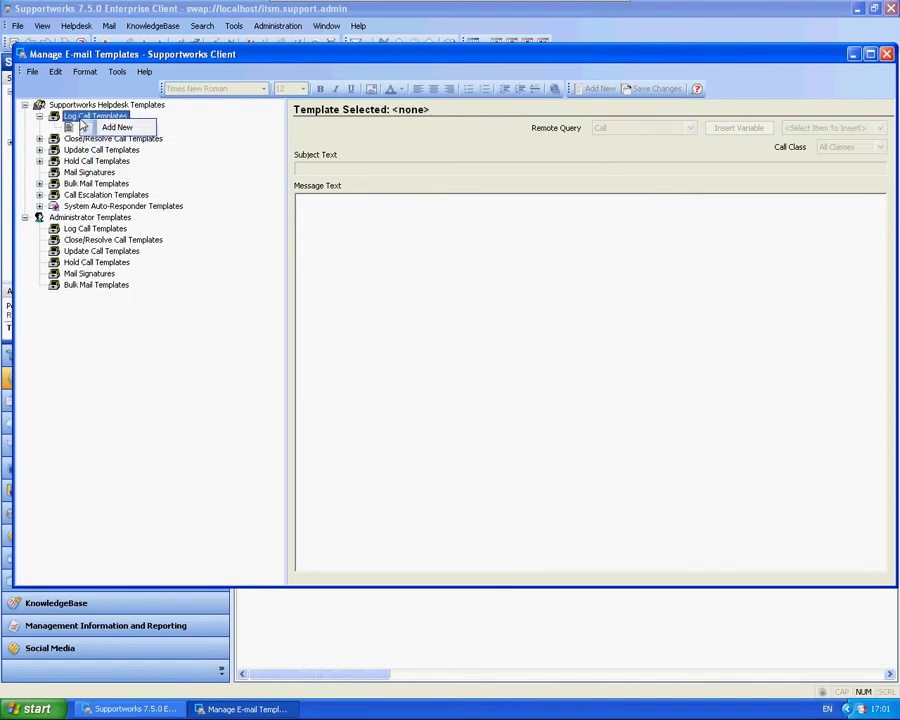
click(116, 126)
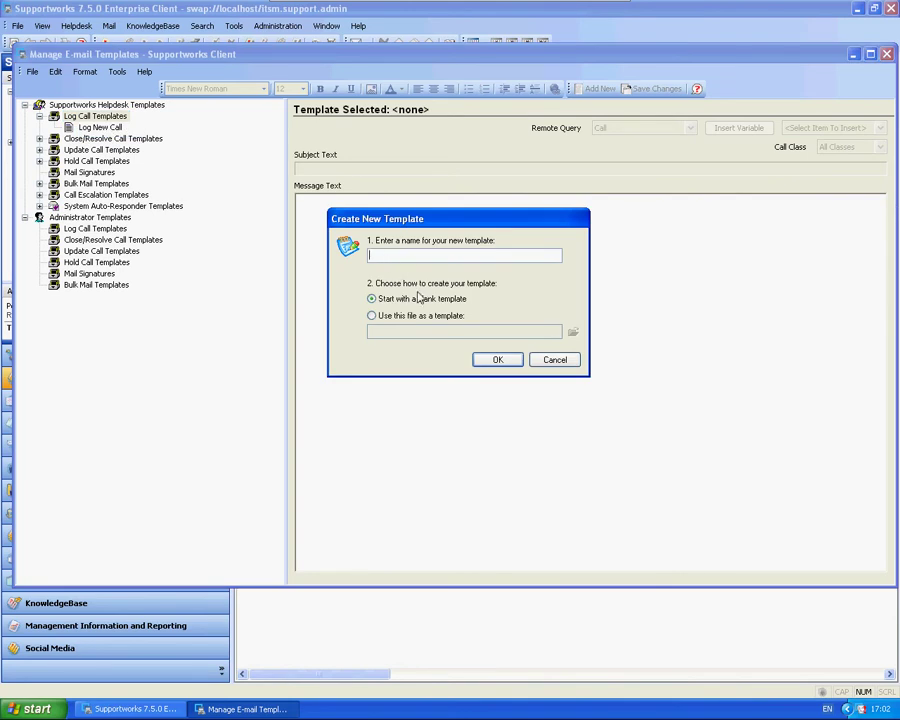
text(Test Template)
click(510, 360)
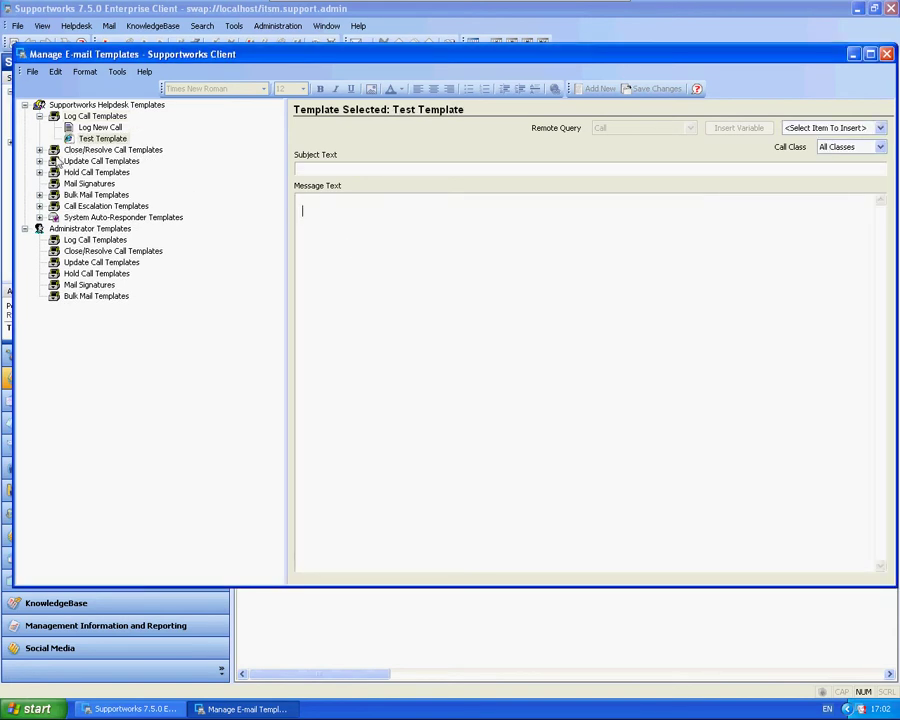
Give Test Template subject 'Test Subject' and message 'test description', and save changes.
click(102, 139)
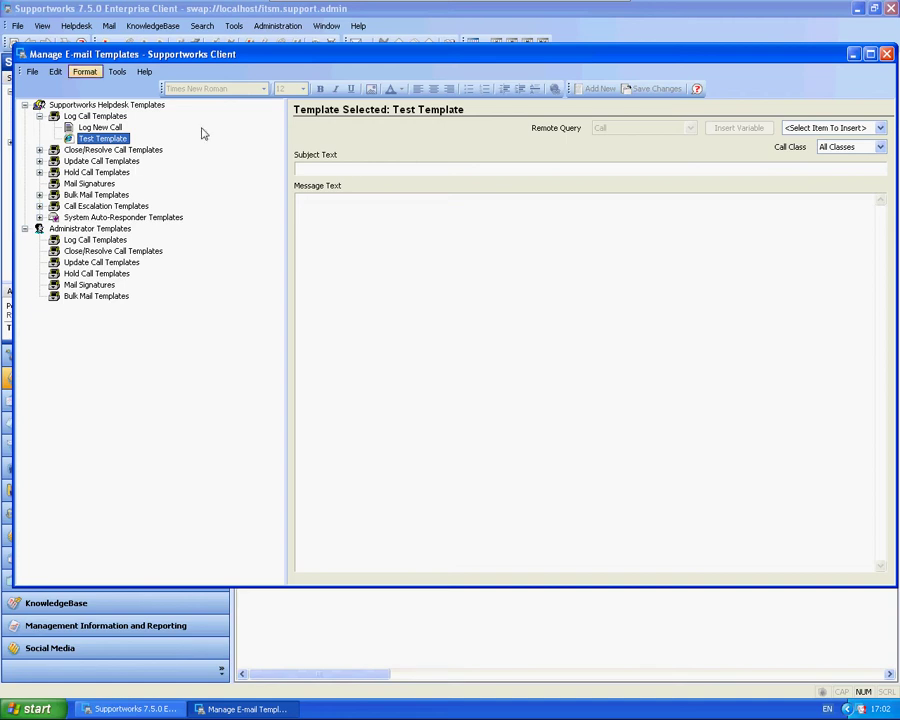
click(338, 170)
text(Test Subject)
key(Tab)
text(test de)
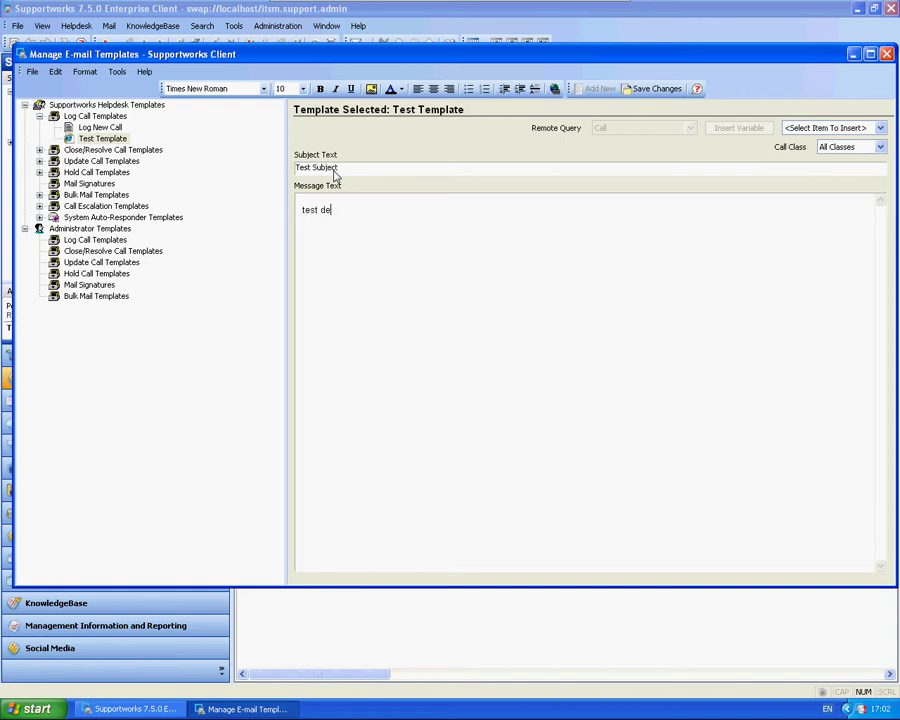
text(scription)
click(658, 92)
click(118, 138)
click(85, 72)
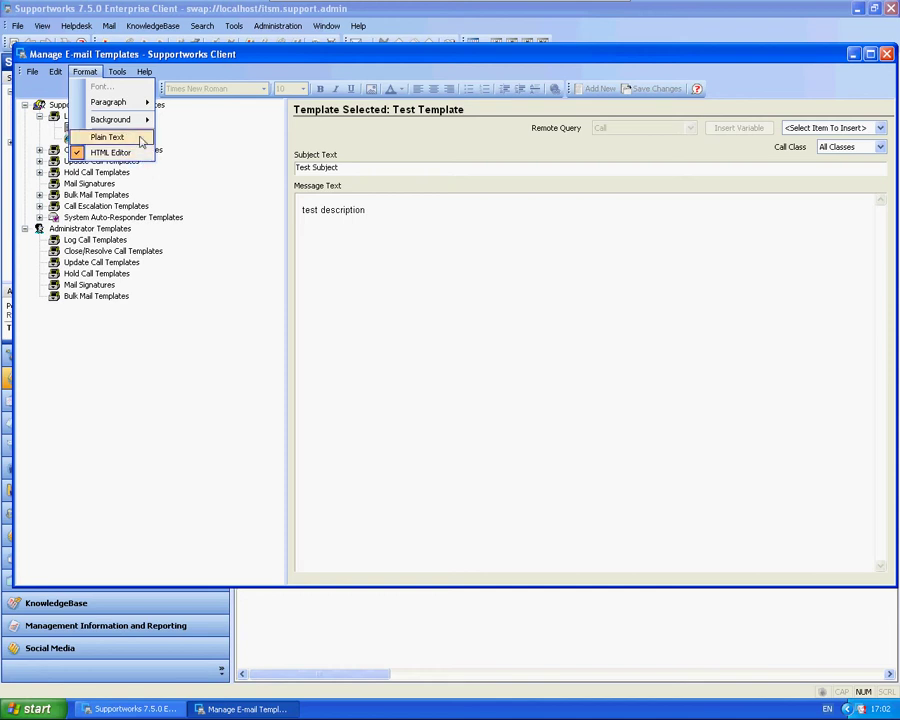
click(456, 248)
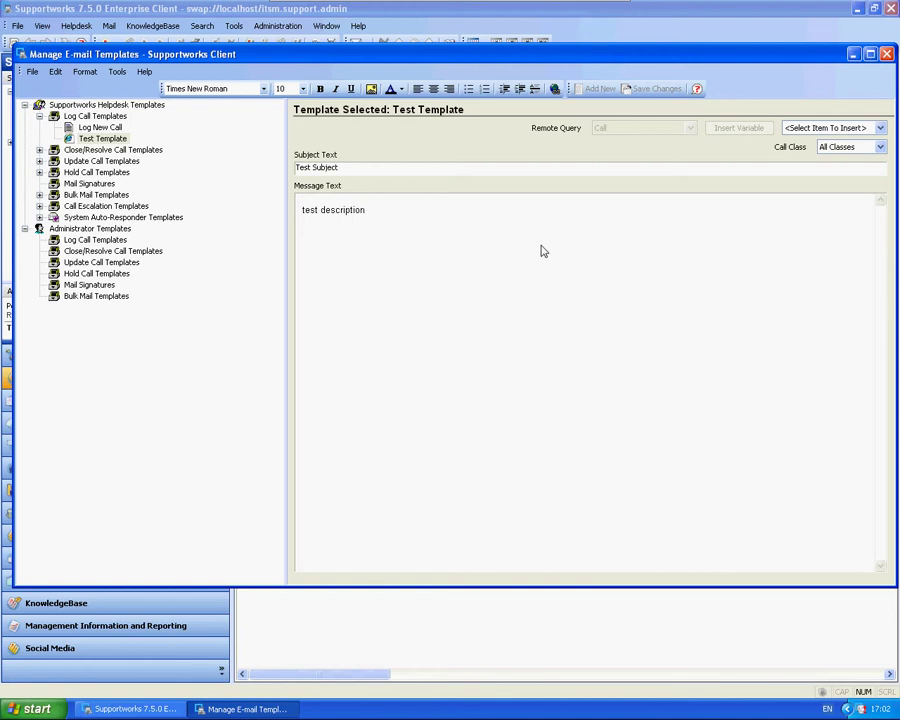
Close the call-fields list and the Manage E-mail Templates window, then open Administration.
click(845, 129)
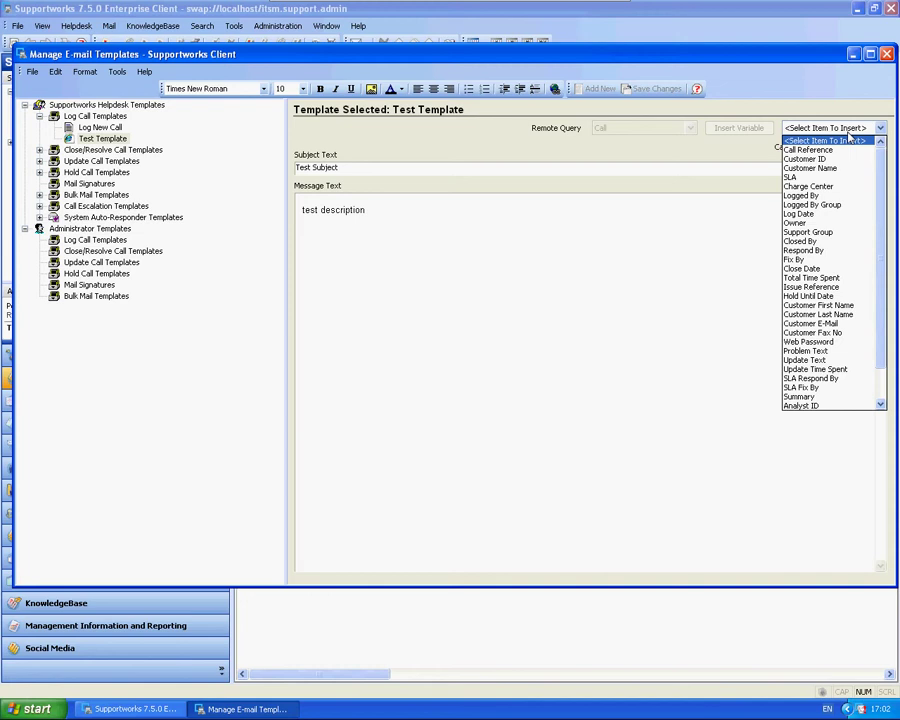
click(884, 56)
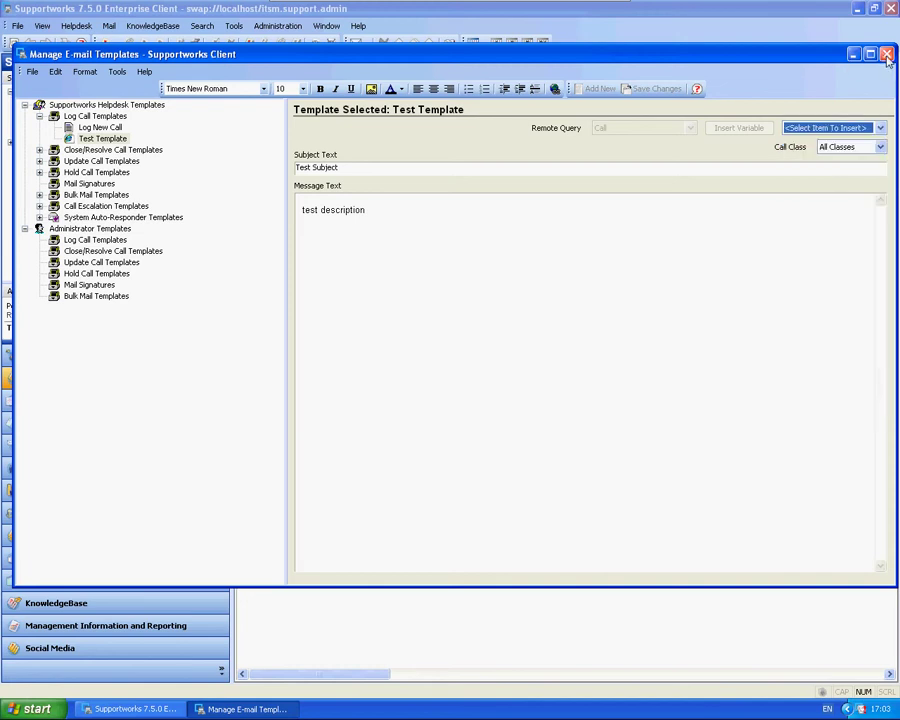
click(886, 54)
click(272, 26)
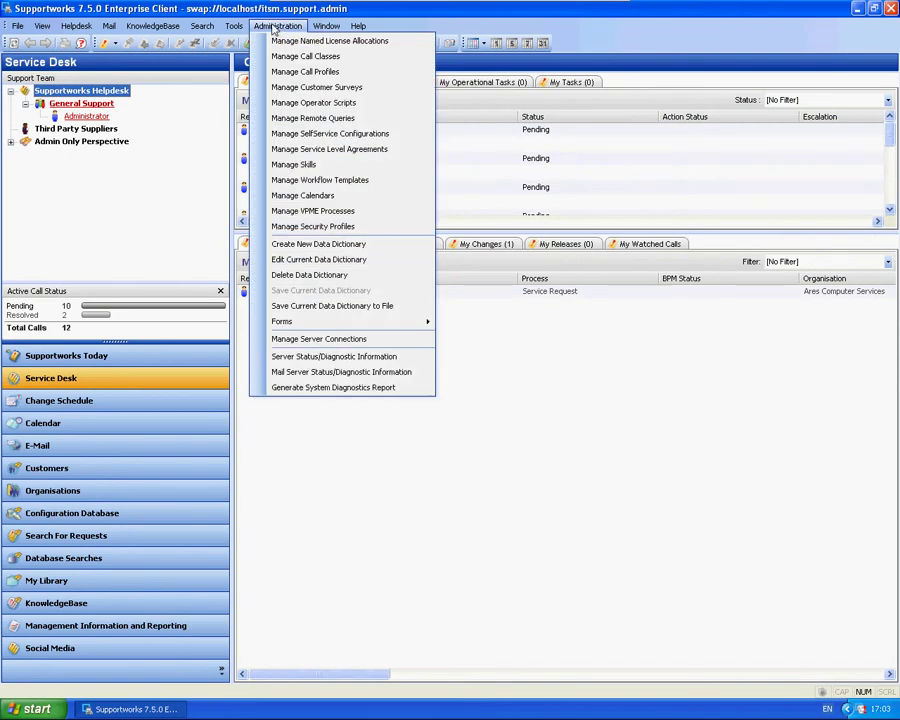
Open Manage Remote Queries and the Call query's properties to review its fields.
click(313, 118)
click(348, 314)
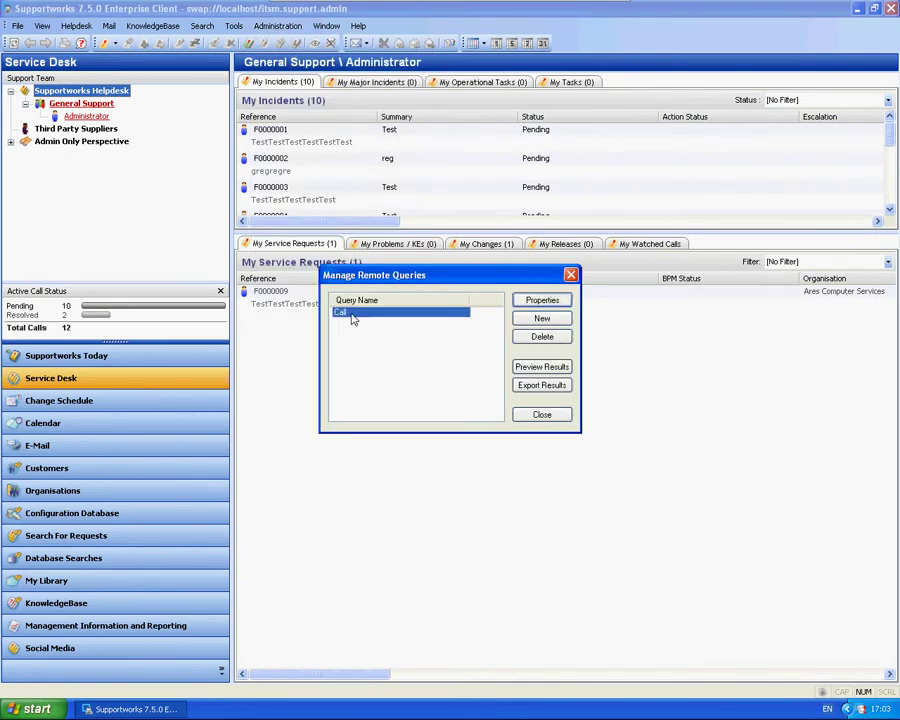
double_click(362, 318)
drag(368, 214, 331, 74)
click(291, 496)
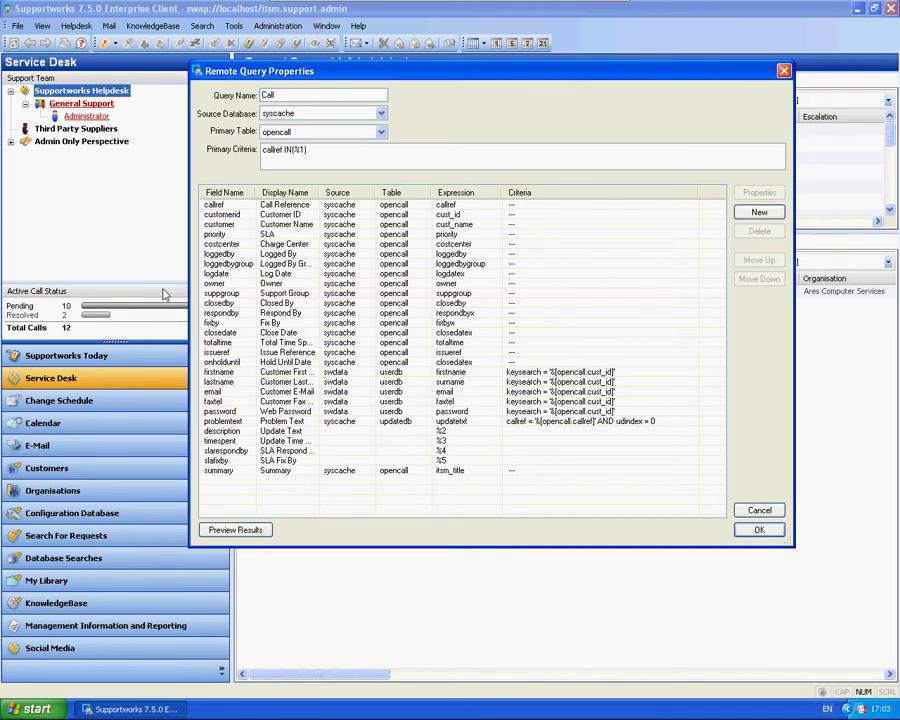
click(212, 286)
key(Up)
key(Up)
key(Up)
key(Up)
key(Up)
key(Up)
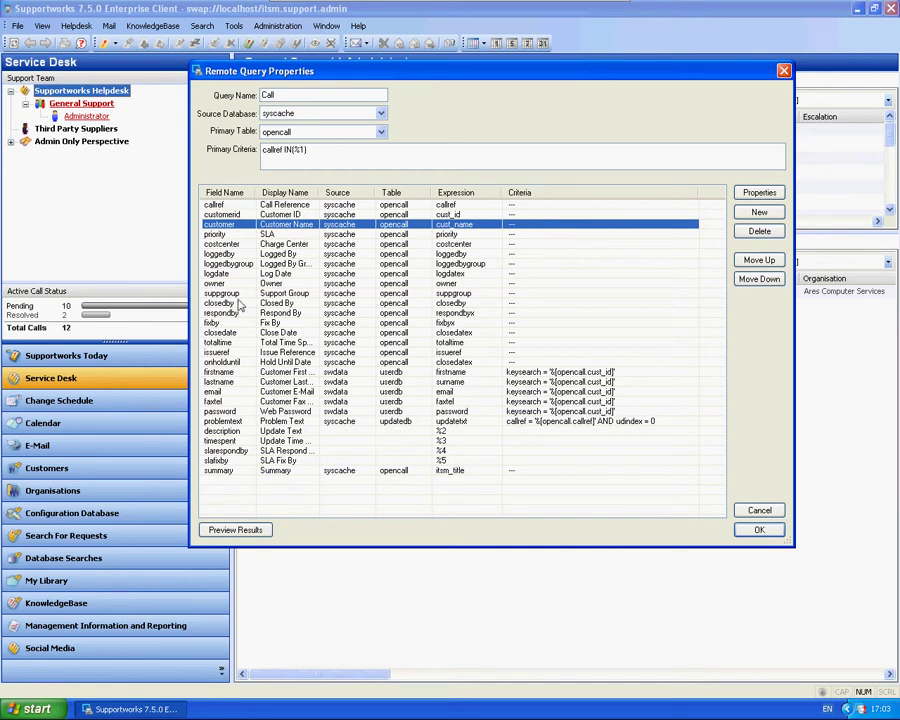
click(428, 515)
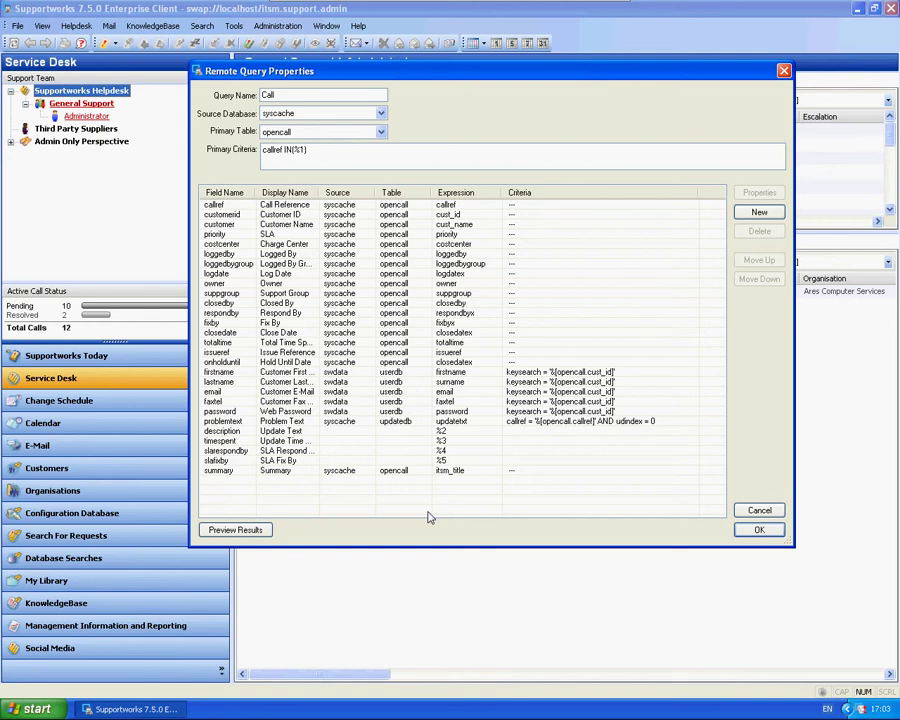
Add a new Call query field named telext with display name 'Telephone Extension'.
click(759, 212)
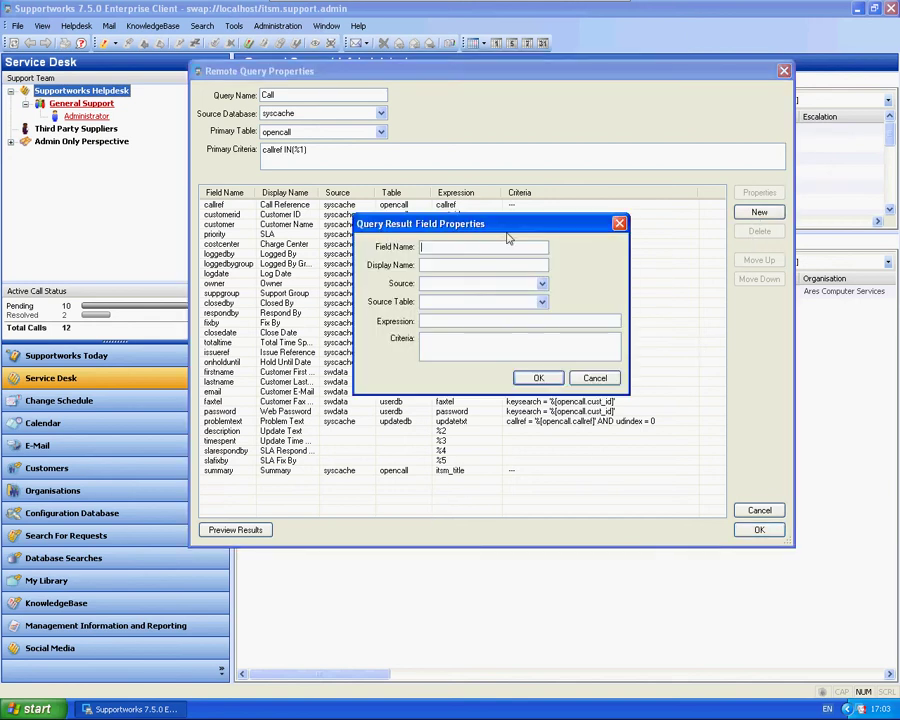
drag(503, 233, 509, 281)
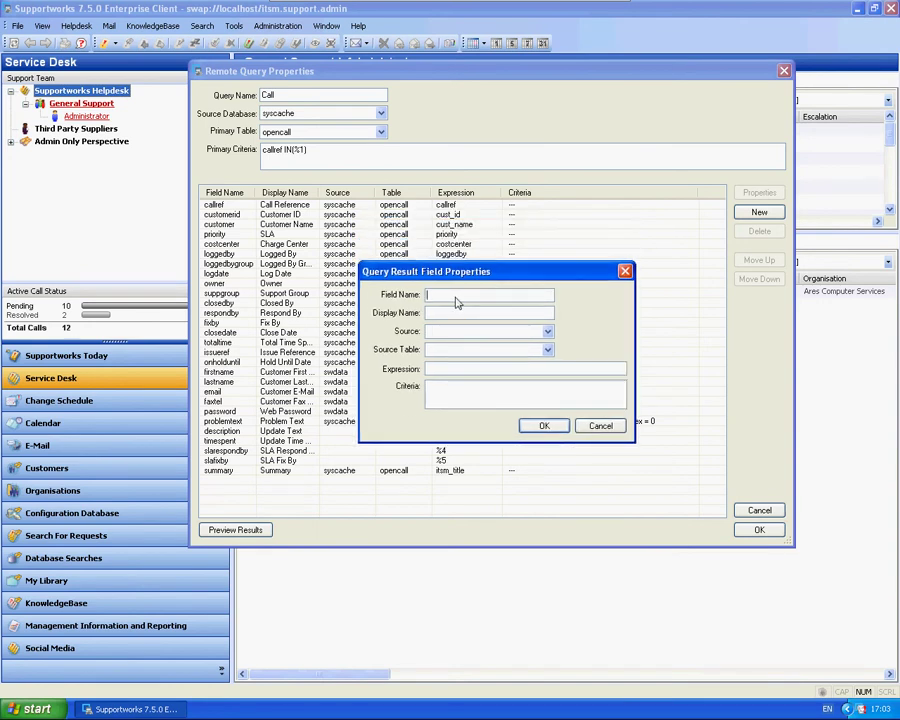
text(telext)
key(Tab)
text(Telephone Extension)
Set the telext field's source to swdata and source table to userdb.
click(548, 332)
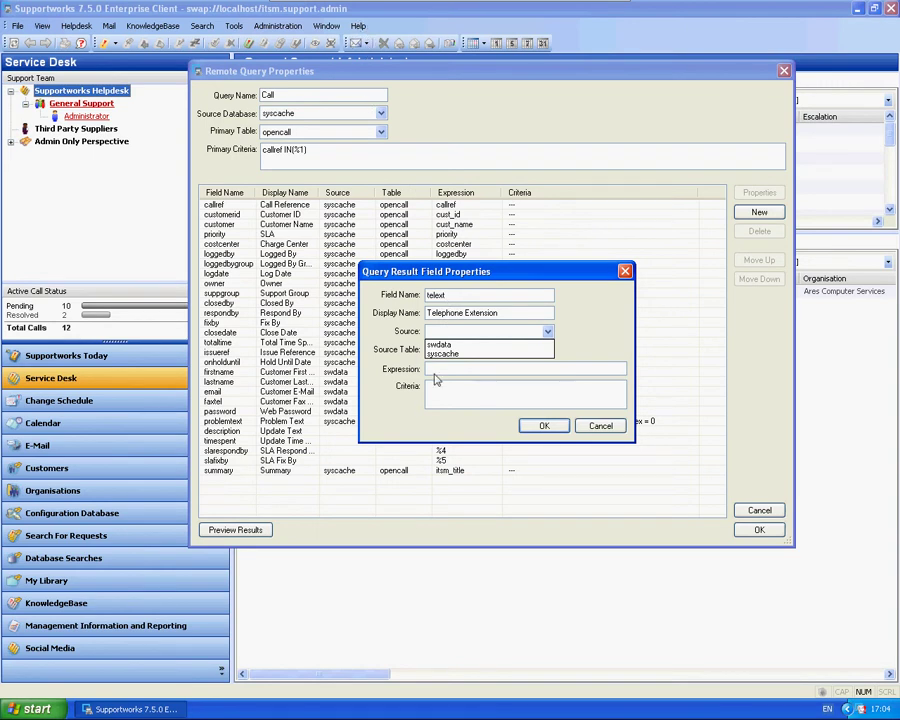
click(449, 345)
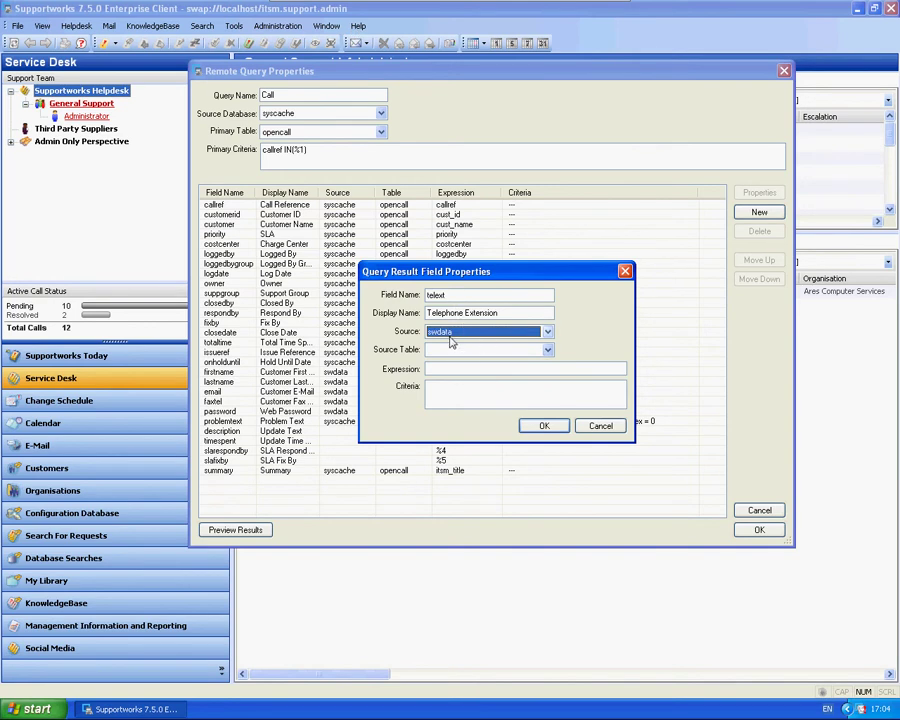
drag(474, 275, 618, 203)
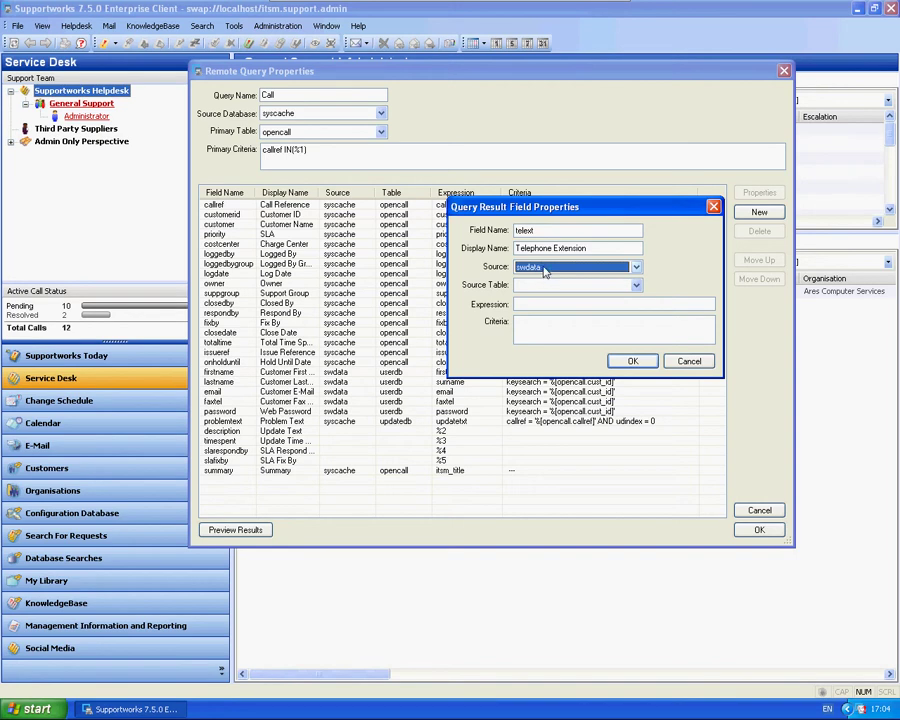
click(636, 286)
drag(638, 332, 637, 535)
click(535, 456)
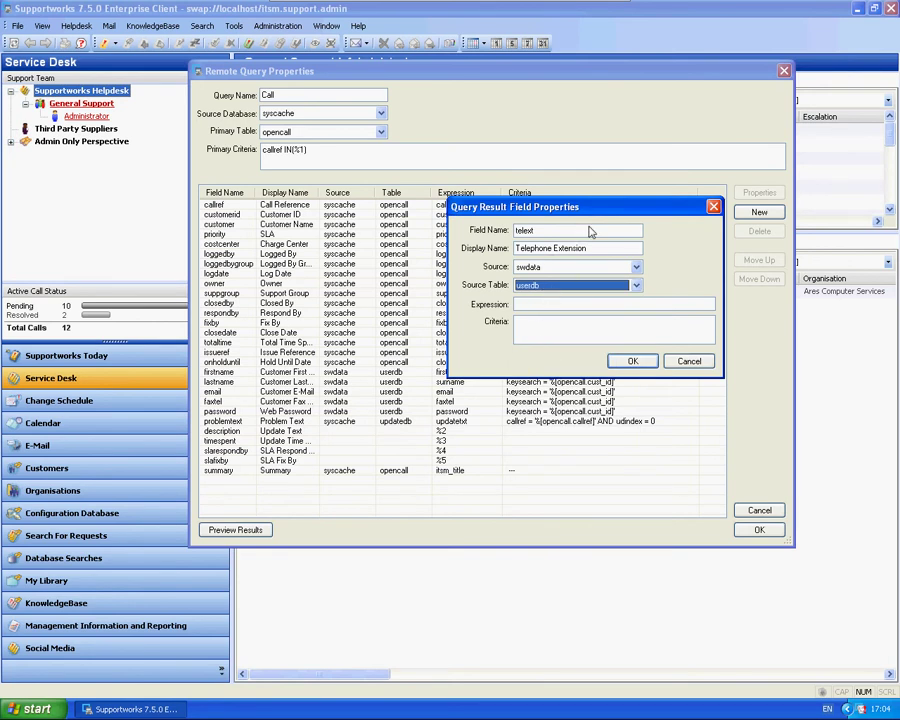
drag(597, 207, 625, 200)
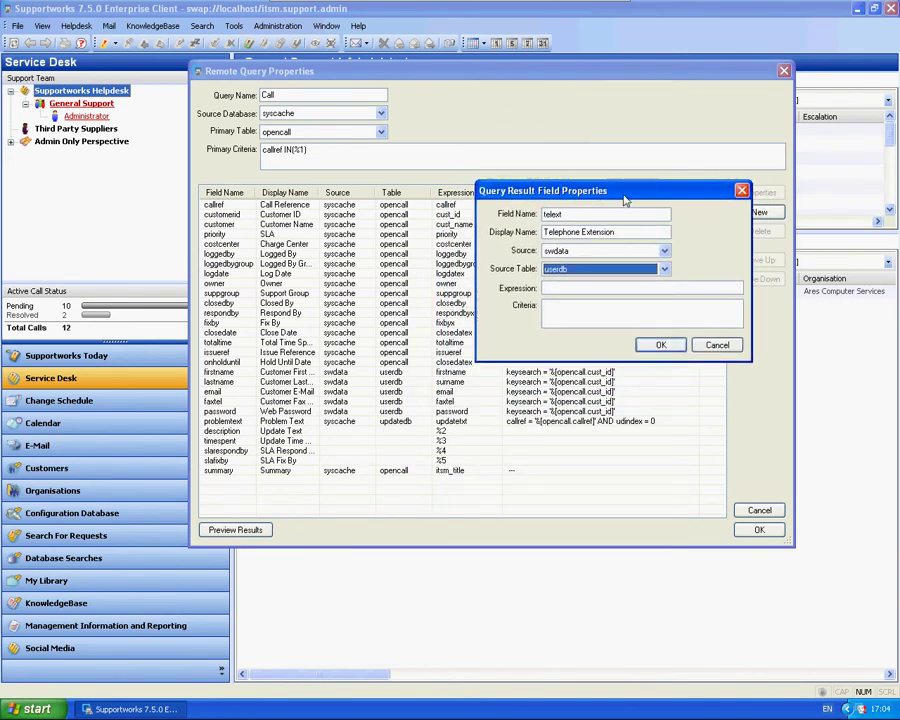
drag(625, 200, 625, 201)
Give telext expression 'telext' and criteria keysearch = '%{opencall.cust_id}', then confirm the field.
click(593, 291)
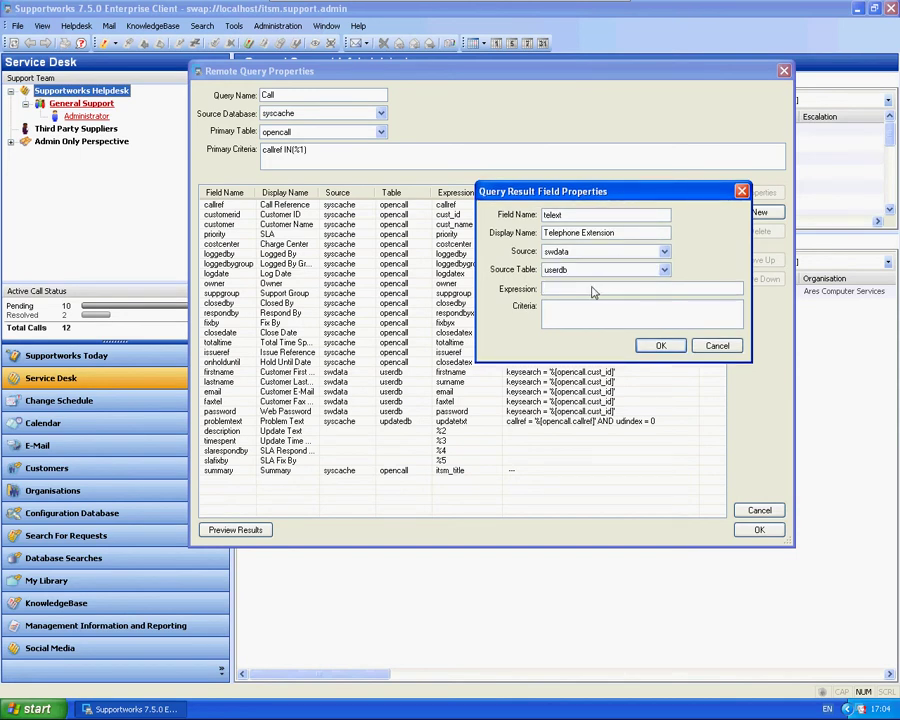
text(telext)
click(607, 316)
text(keysearch =)
text('%{opencall.cust_id}')
click(658, 347)
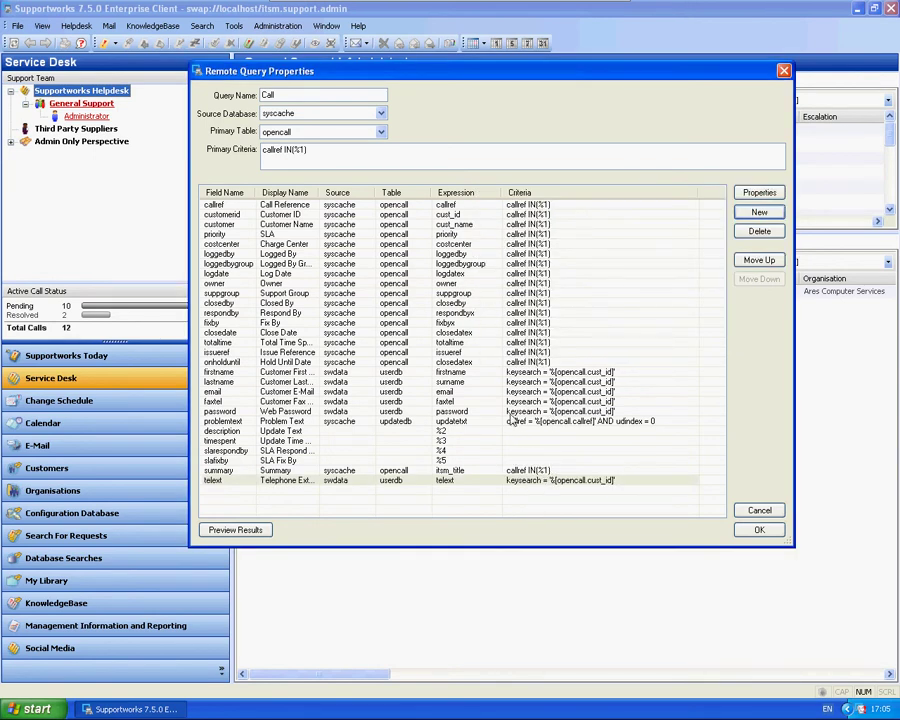
drag(506, 411, 402, 374)
click(525, 481)
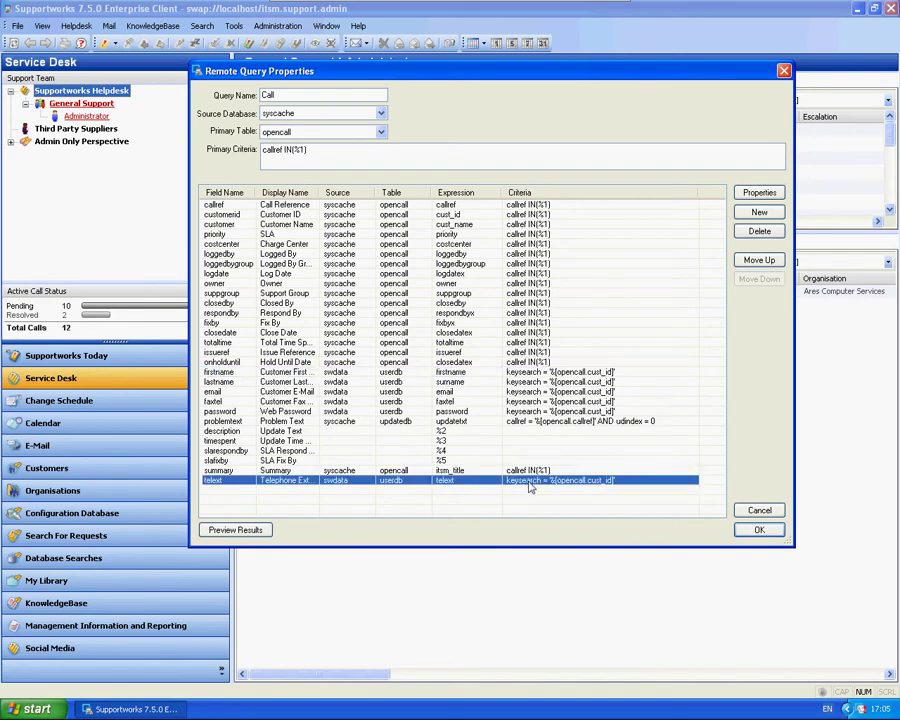
Save the Call query, close Remote Queries, and reopen the Log New Call template.
click(759, 530)
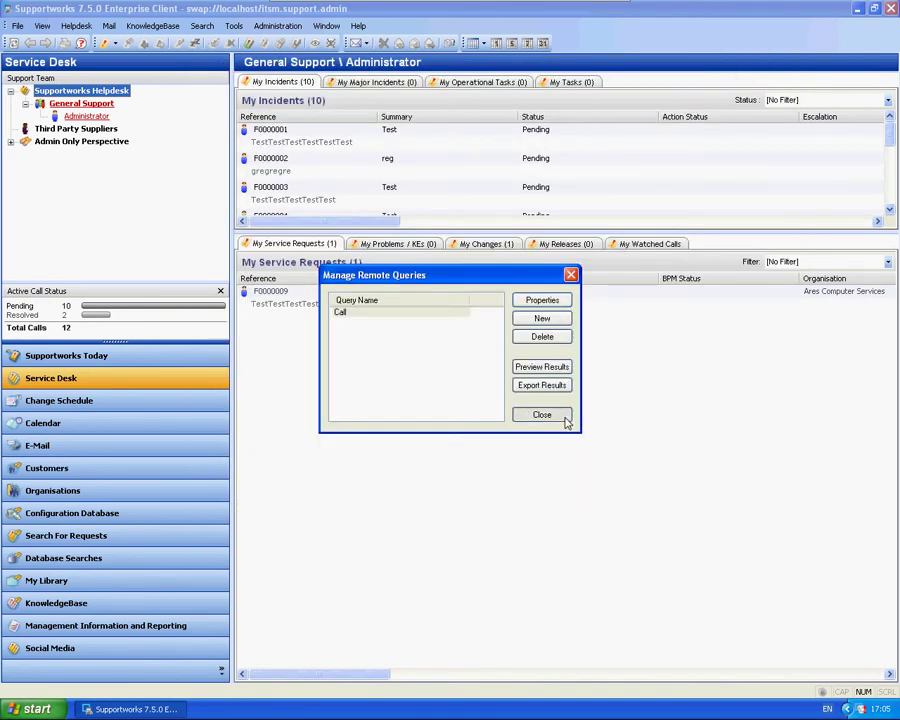
click(564, 415)
click(109, 25)
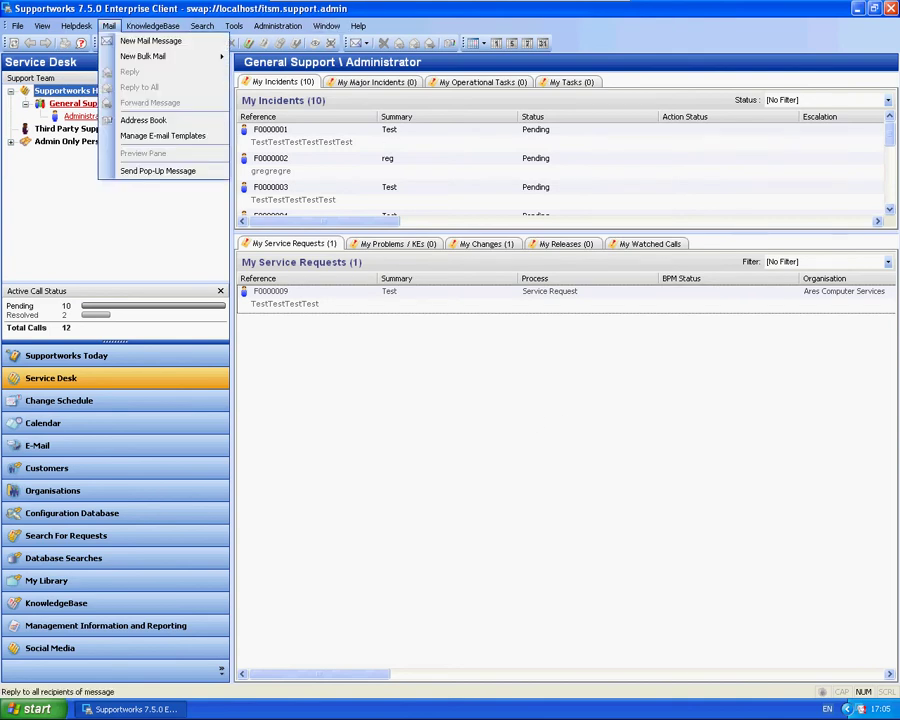
click(162, 135)
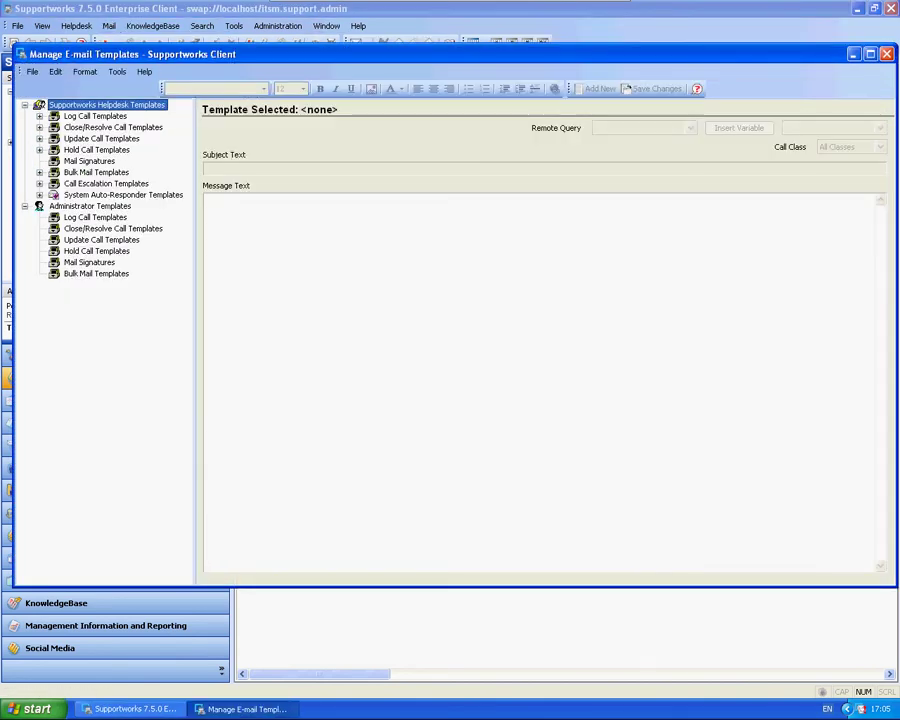
click(39, 116)
click(100, 127)
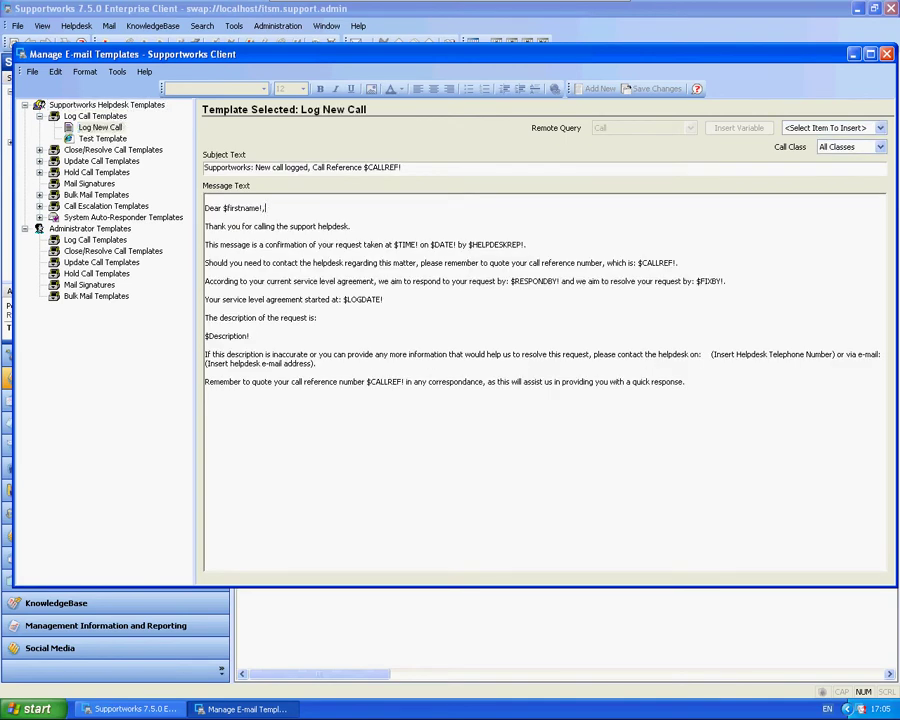
Add a 'Telephone:' line below the greeting in the Log New Call message.
key(Return)
key(Return)
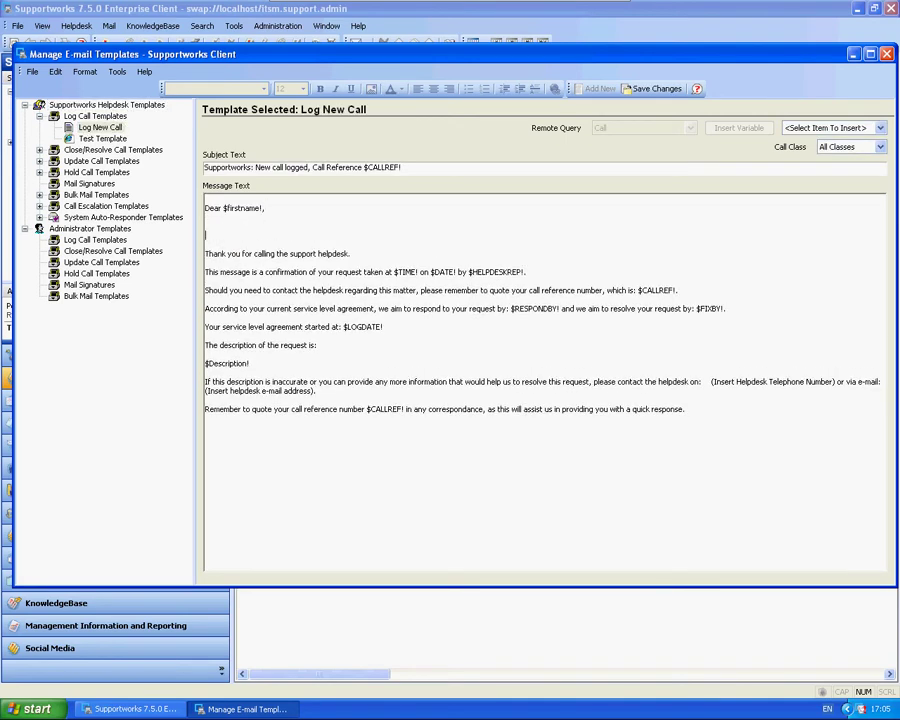
text(Telephone:)
click(247, 219)
key(Delete)
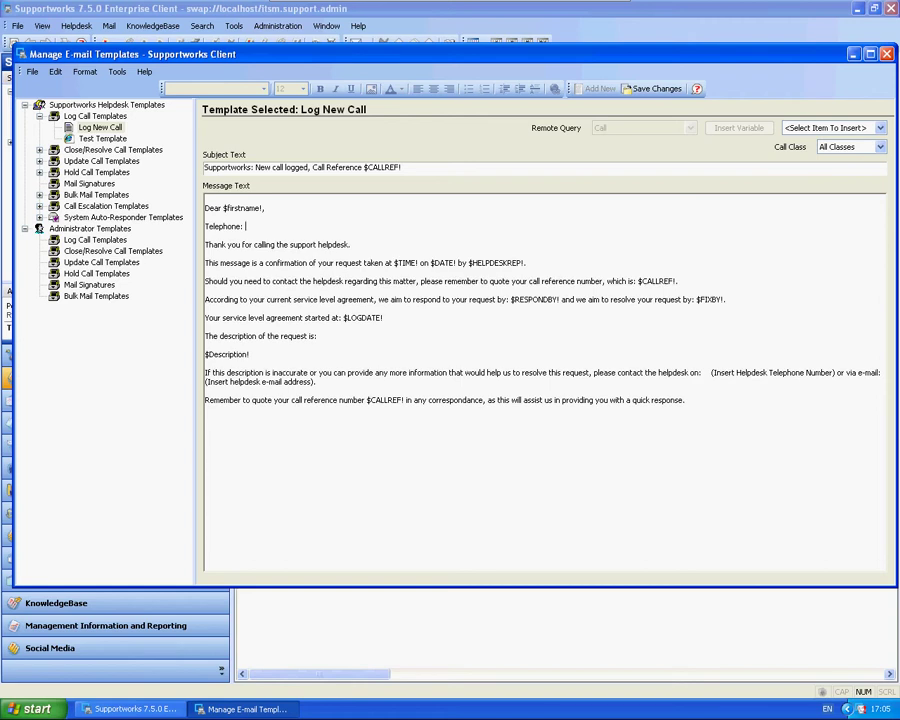
Insert the Telephone Extension variable $telext! after 'Telephone:' and save the template.
click(880, 127)
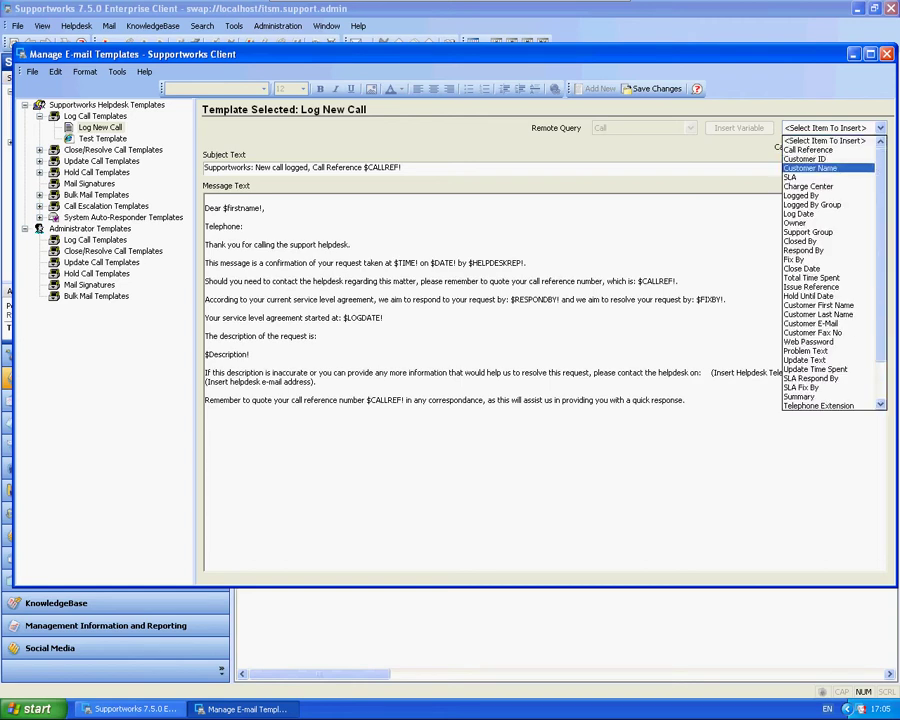
scroll(815, 167, down, 2)
click(818, 359)
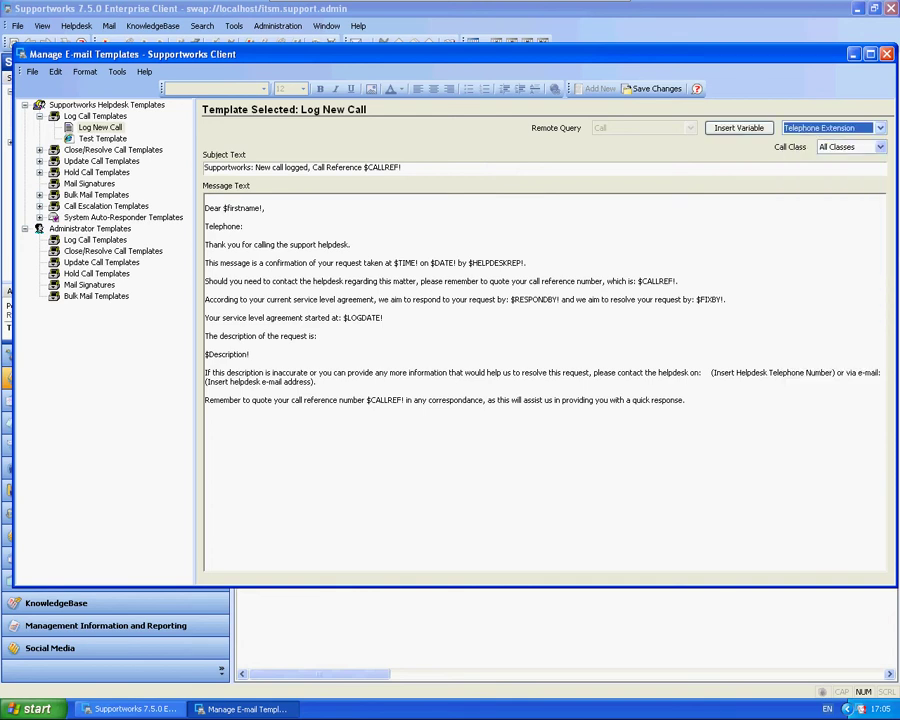
click(739, 128)
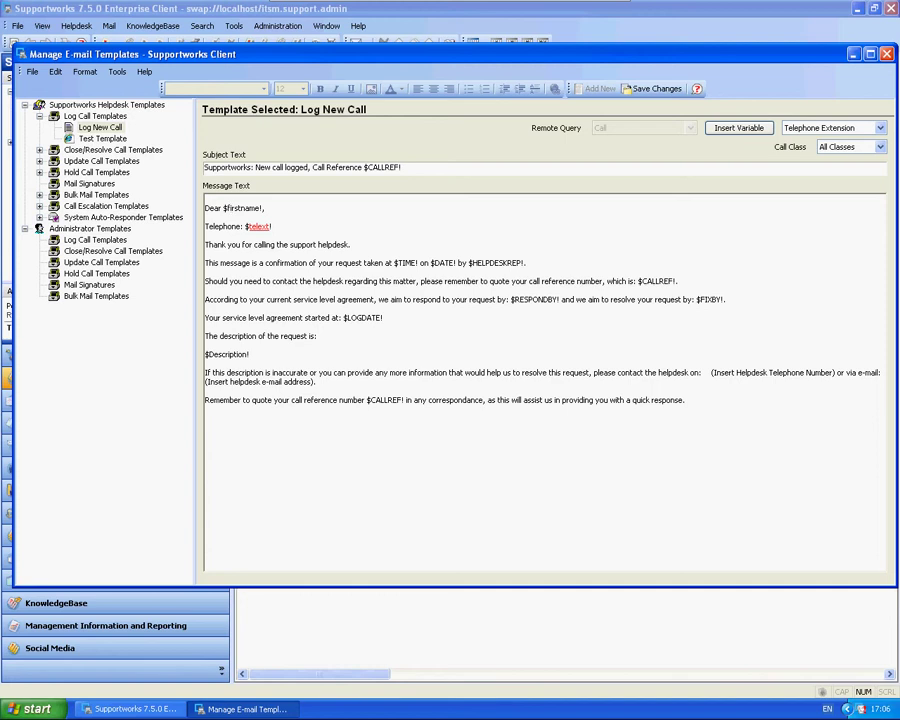
drag(256, 207, 228, 208)
click(228, 208)
click(655, 88)
Close the template manager and start a new incident for the customer matching 'test'.
click(886, 54)
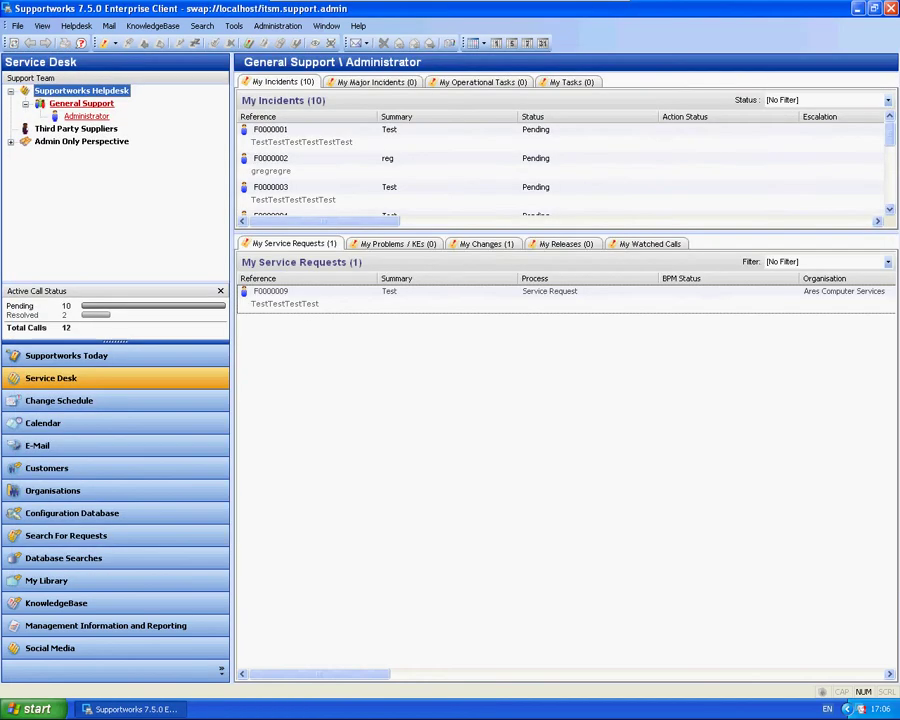
click(105, 44)
click(133, 59)
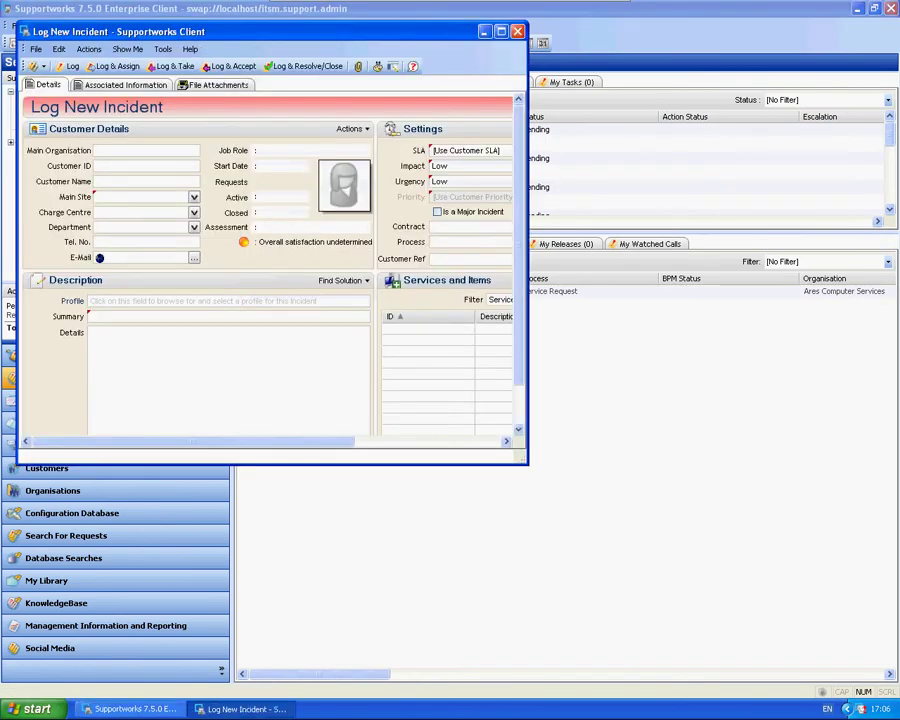
text(test)
key(Return)
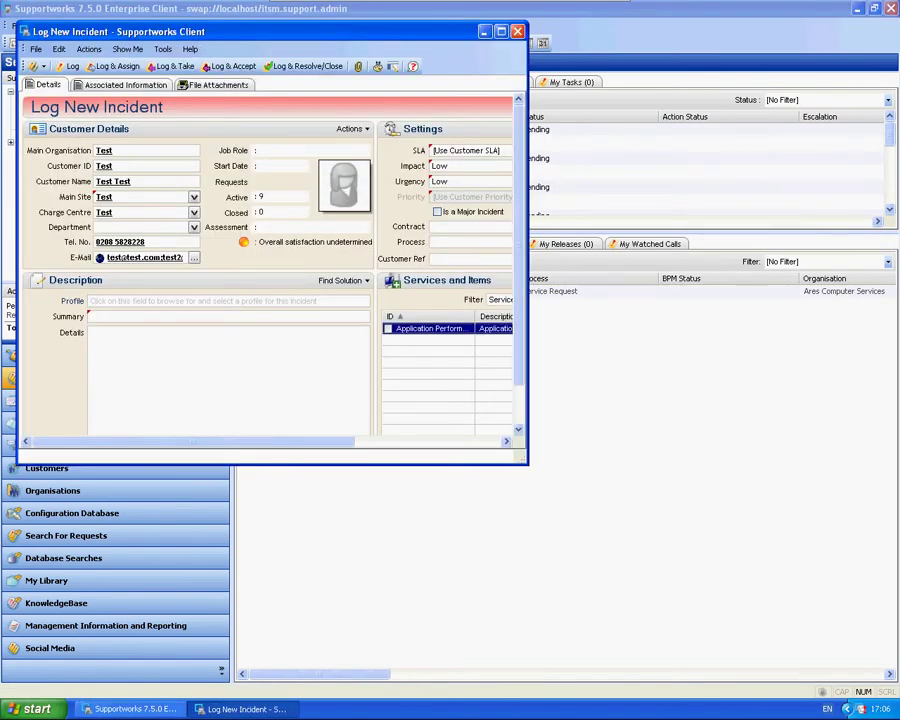
Enter 'Test' as the call summary and copy it into the Details field.
text(Test)
key(ctrl+a)
key(ctrl+c)
key(Tab)
key(ctrl+v)
key(ctrl+v)
key(ctrl+v)
key(ctrl+v)
key(ctrl+v)
key(Tab)
Set SLA TestSLA and Low priority, log incident F0000013, and e-mail it using the Log New Call template.
key(alt+Down)
key(Down)
key(Return)
key(Tab)
key(alt+Down)
key(Return)
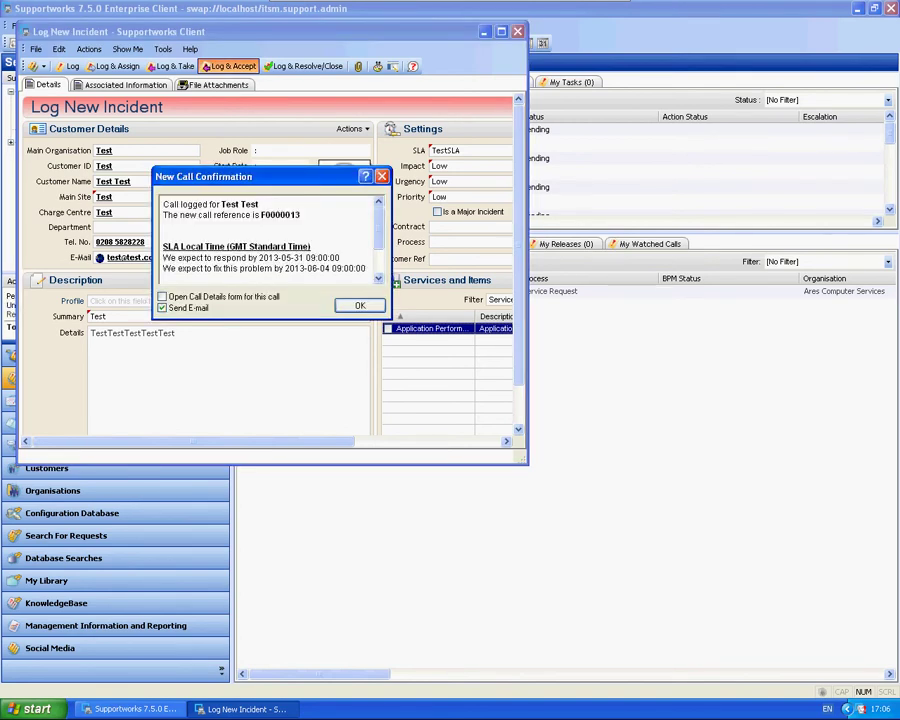
key(Return)
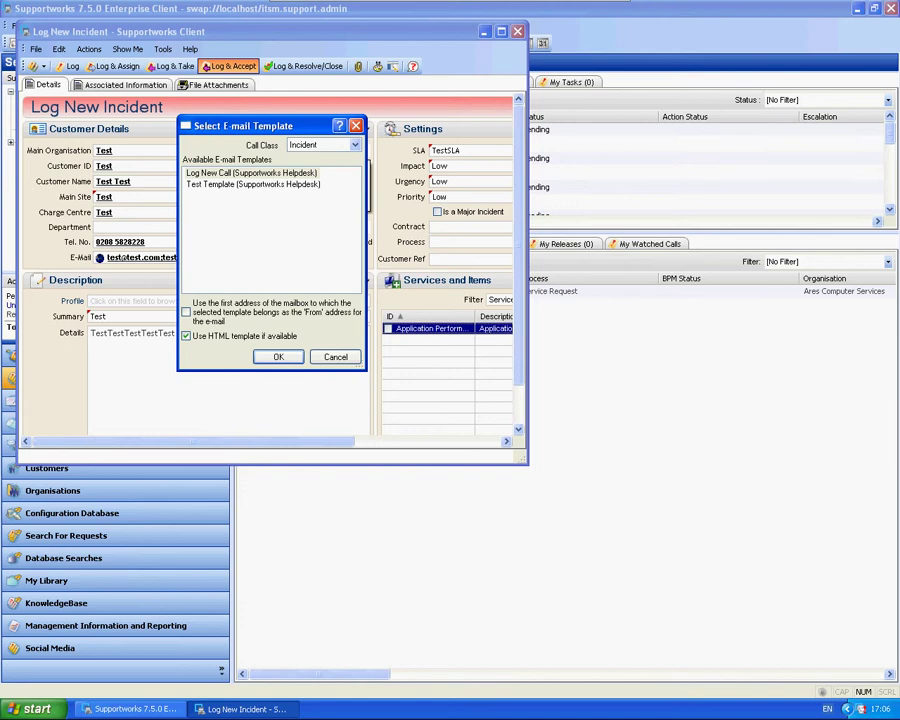
click(251, 173)
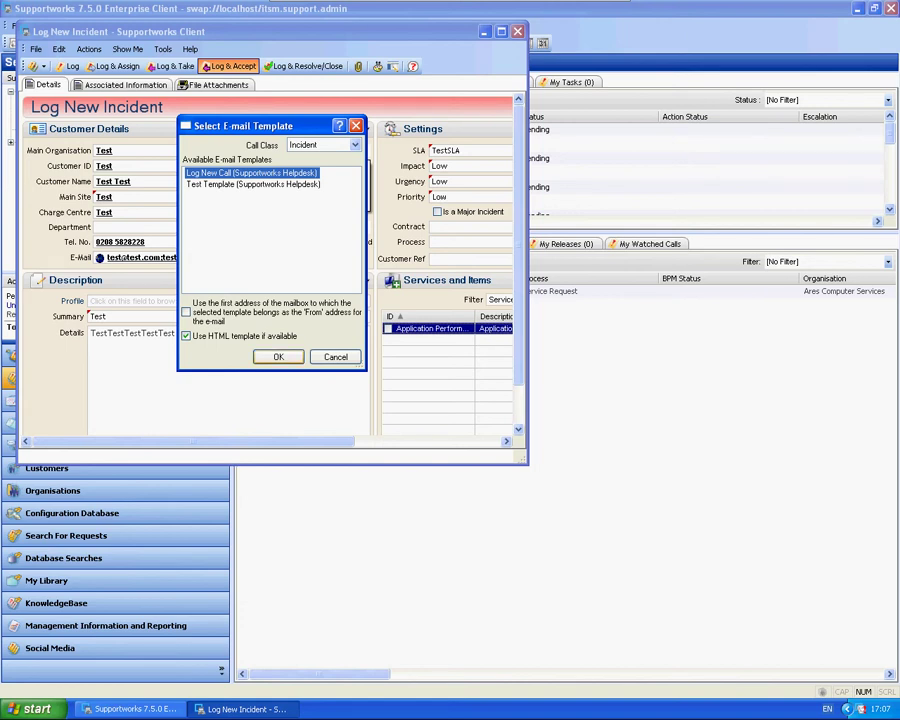
key(Return)
Highlight the filled Telephone number and the greeting's first name in the e-mail, then close it.
drag(175, 229, 106, 229)
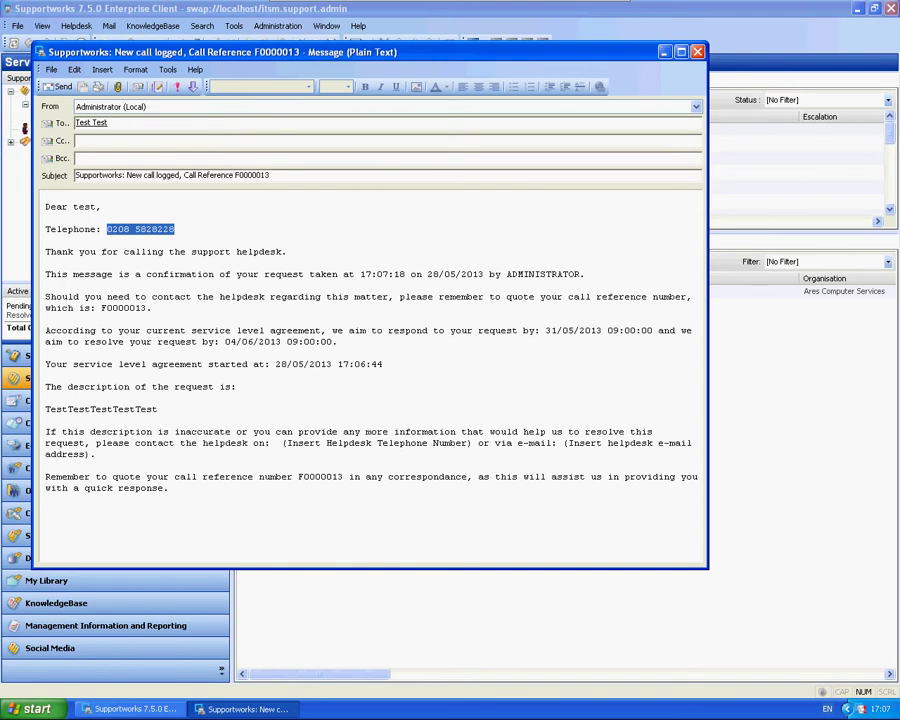
double_click(84, 207)
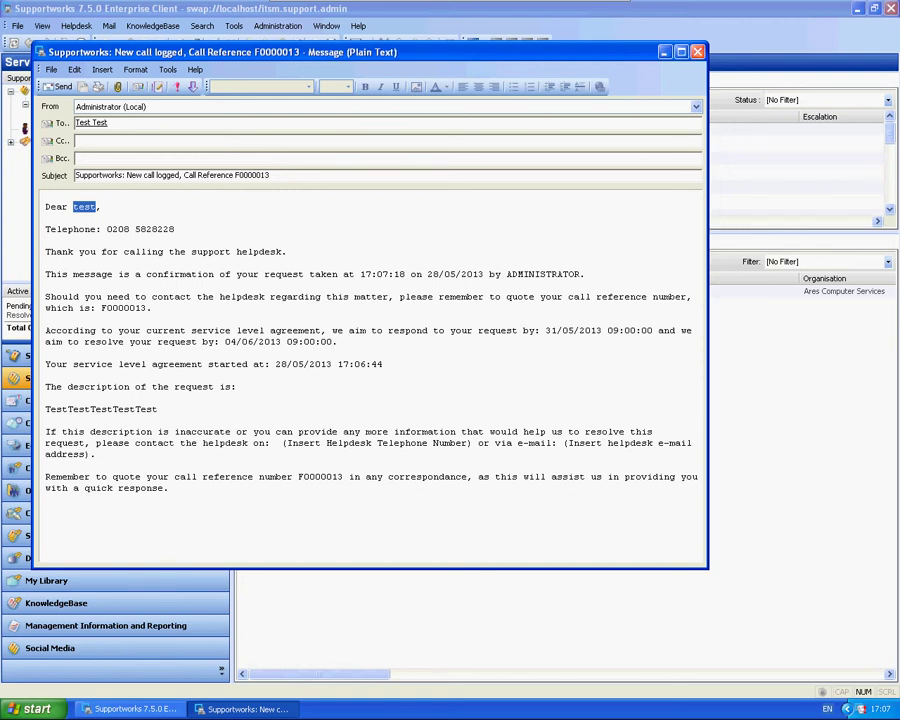
key(alt+s)
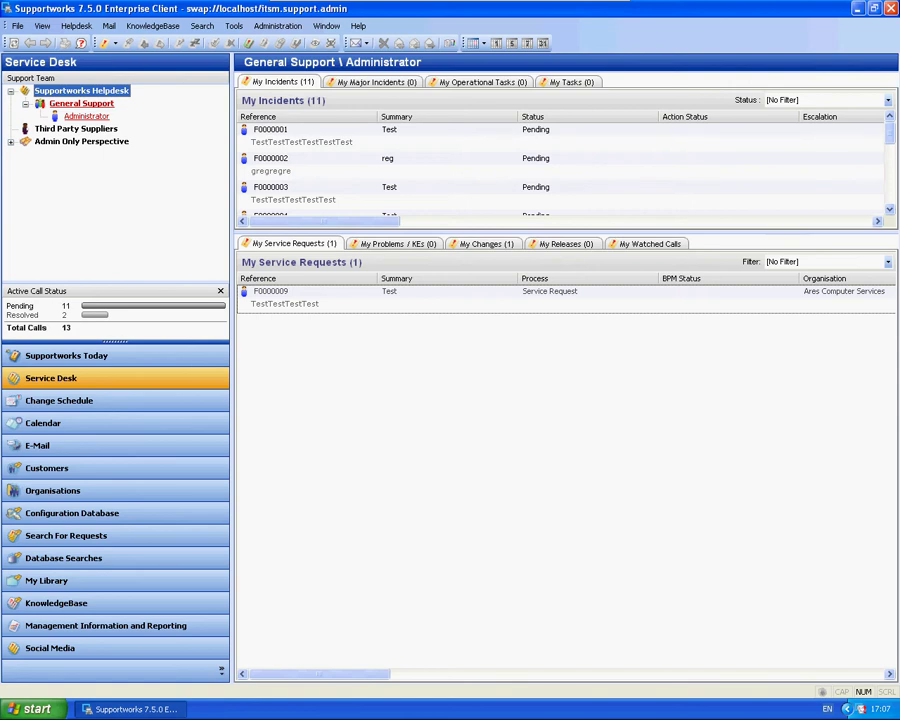
In Options and Settings, set the E-mail Log Call template to shared_helpdesk_templates\Test Template.
click(233, 26)
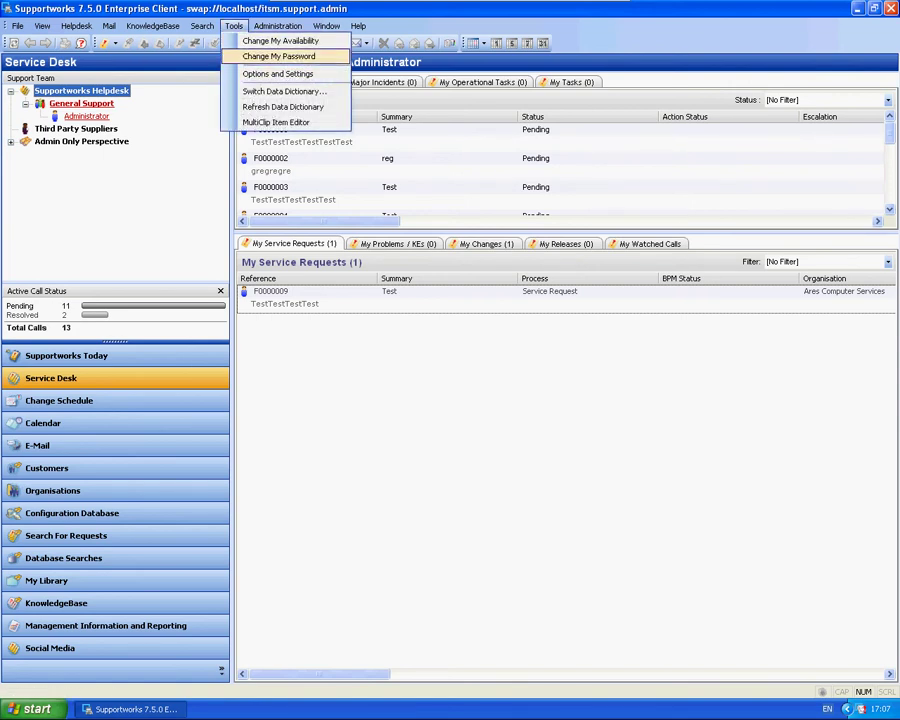
click(277, 74)
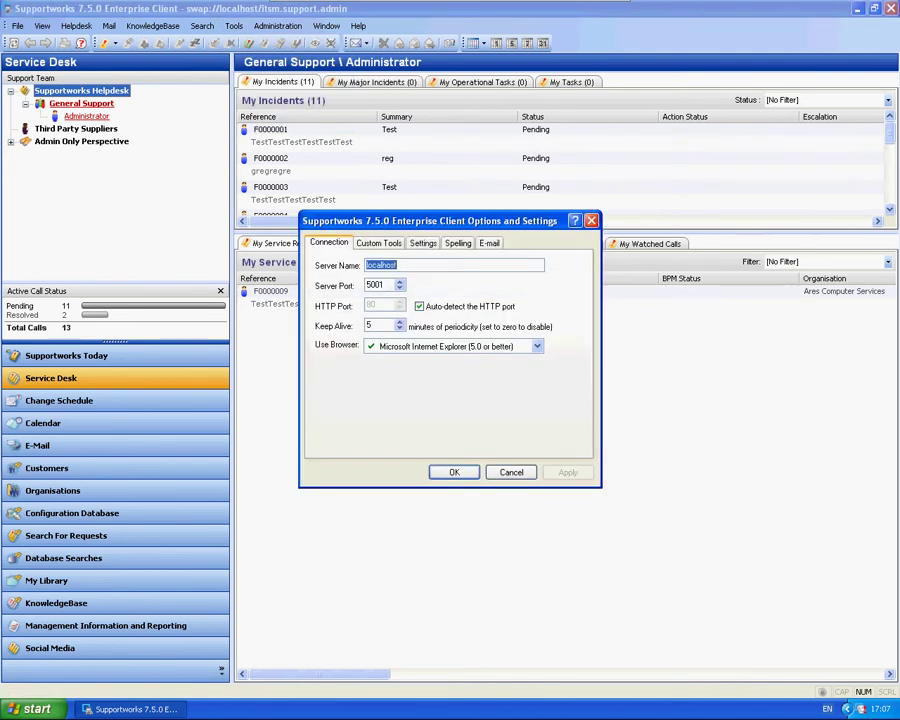
key(ctrl+shift+Tab)
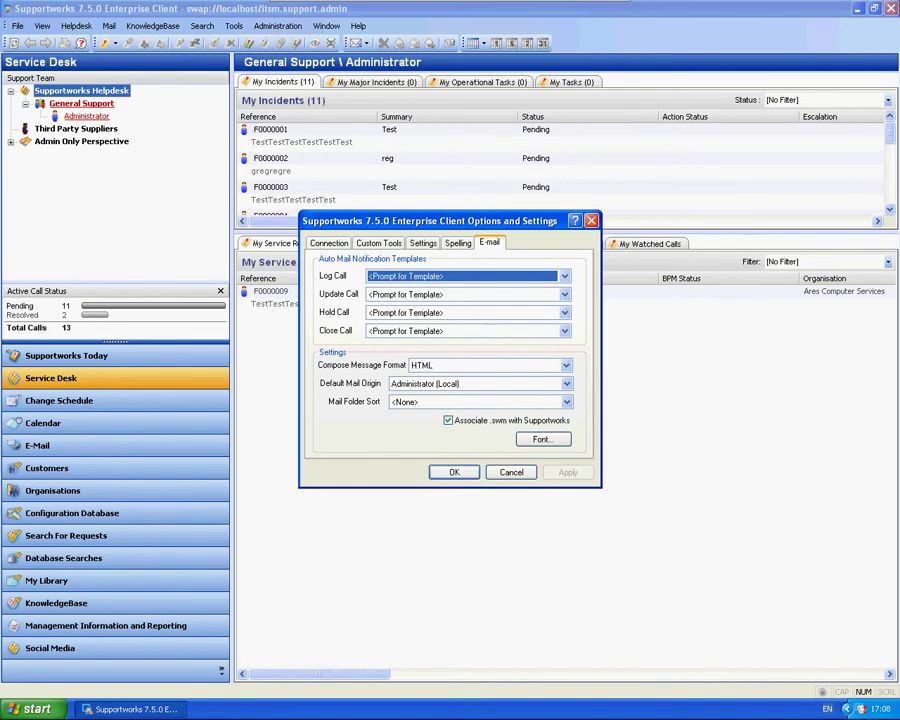
drag(420, 220, 383, 239)
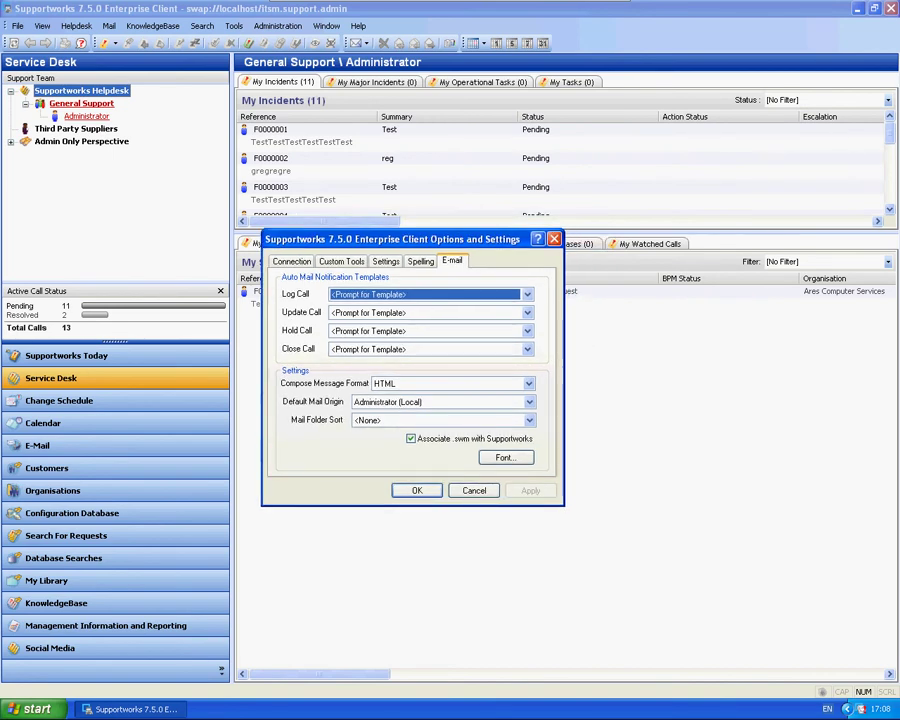
click(396, 296)
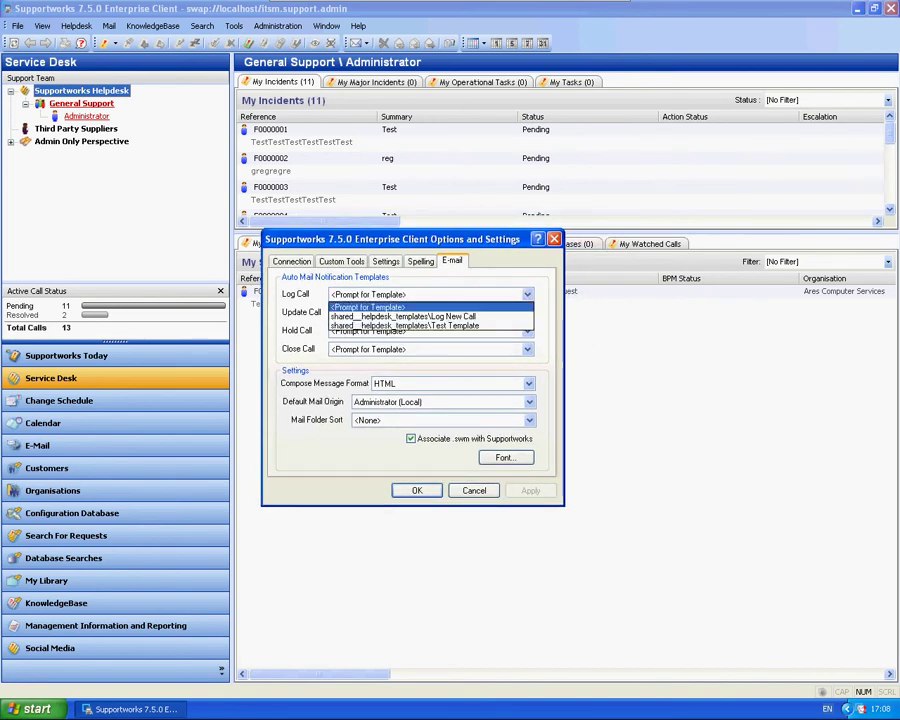
key(Down)
key(Return)
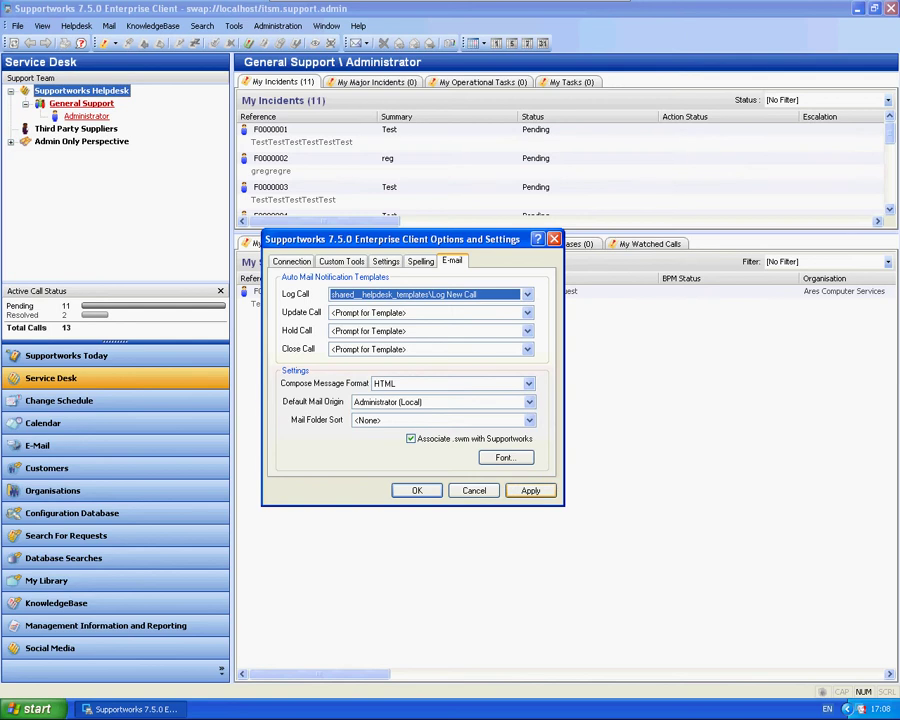
key(alt+Down)
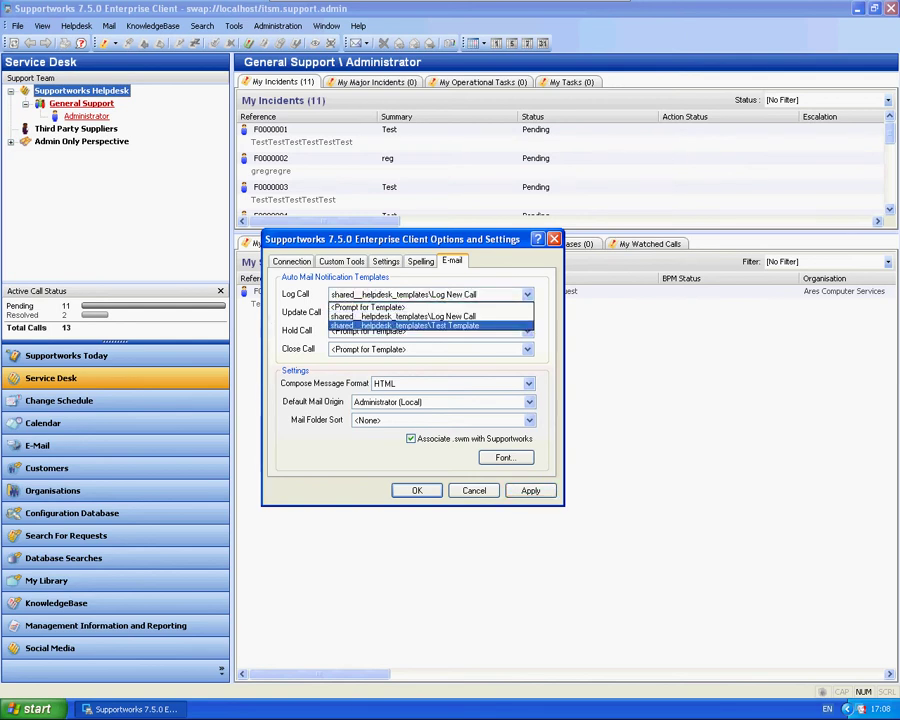
key(Return)
key(Return)
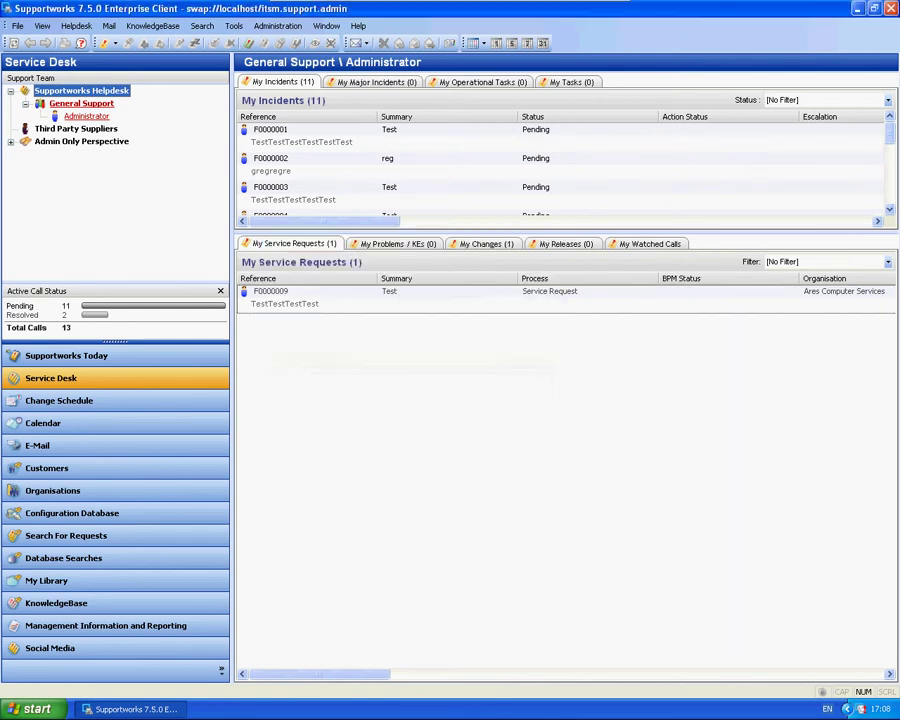
Log incident F0000014 with summary 'Test', details 'TestTestTestTest', SLA TestSLA and Low priority.
click(103, 43)
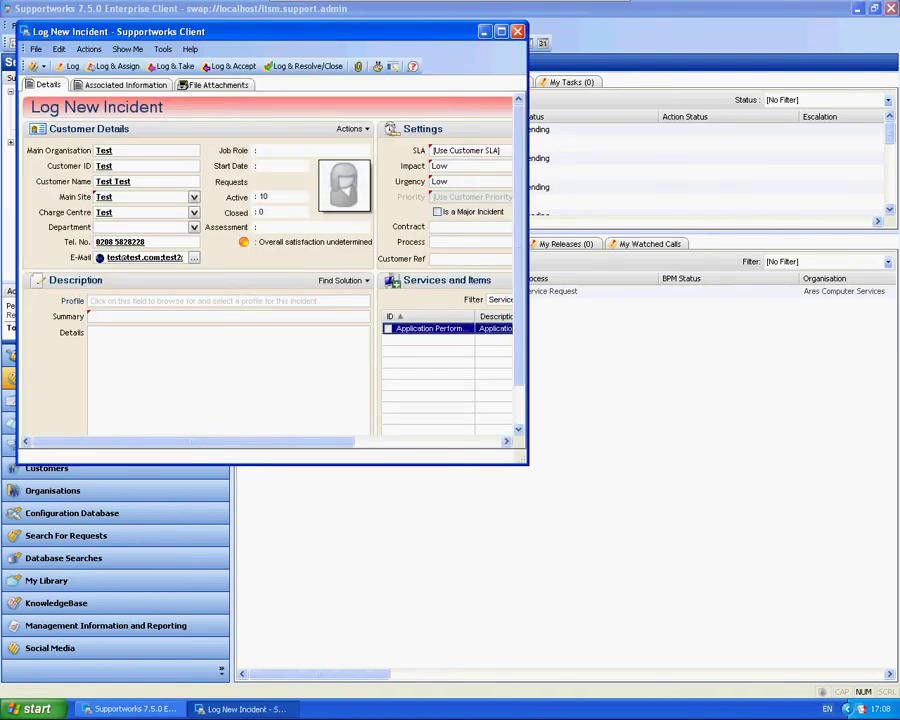
text(Test)
key(Tab)
text(TestTestTestTest)
click(445, 162)
click(470, 197)
click(445, 208)
click(229, 66)
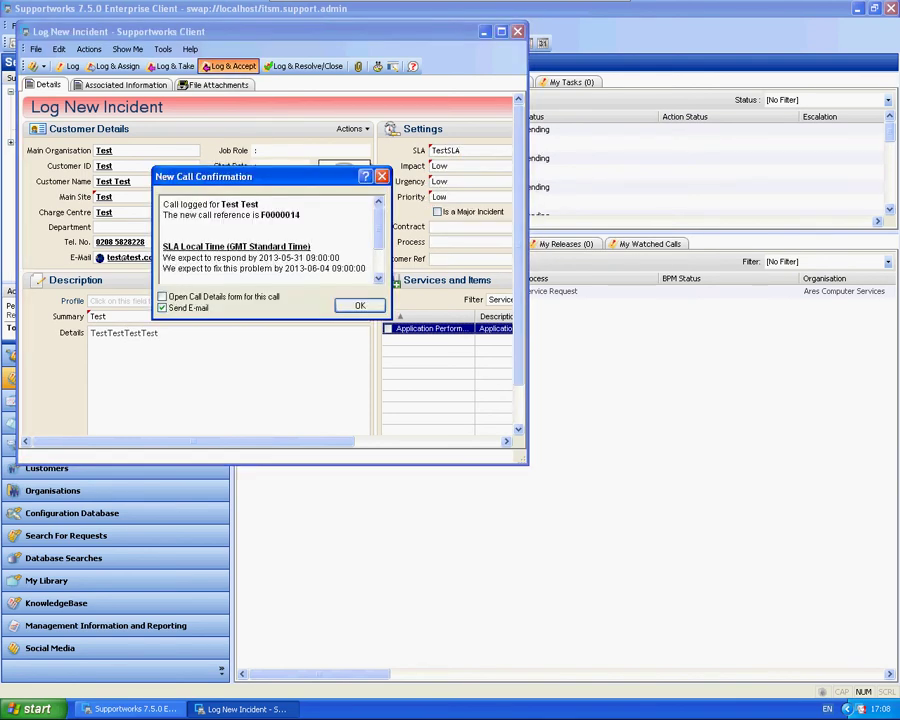
key(Return)
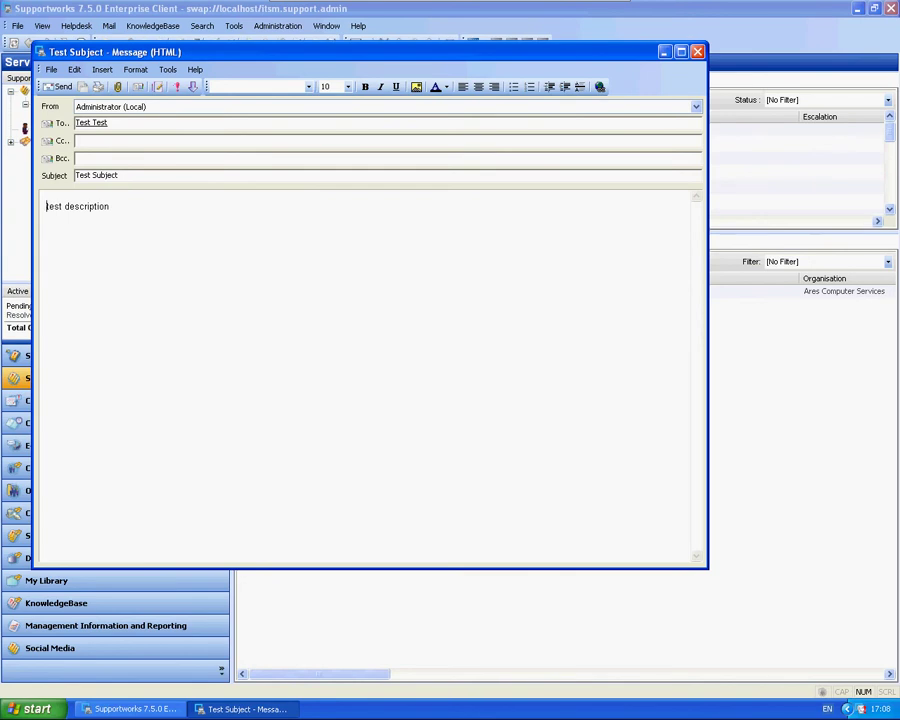
Review the e-mail body generated from Test Template, then dismiss the quick actions menu.
key(ctrl+a)
key(Right)
right_click(539, 460)
key(Escape)
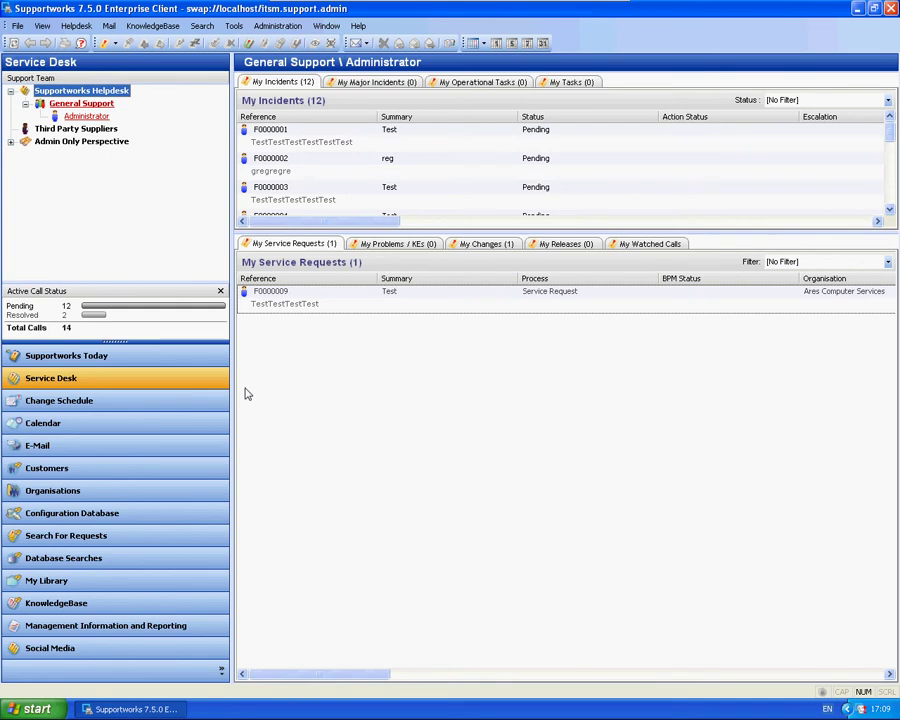
Open Manage E-mail Templates from the Mail menu, expand and collapse Bulk Mail Templates, and reposition the window.
click(108, 25)
click(182, 139)
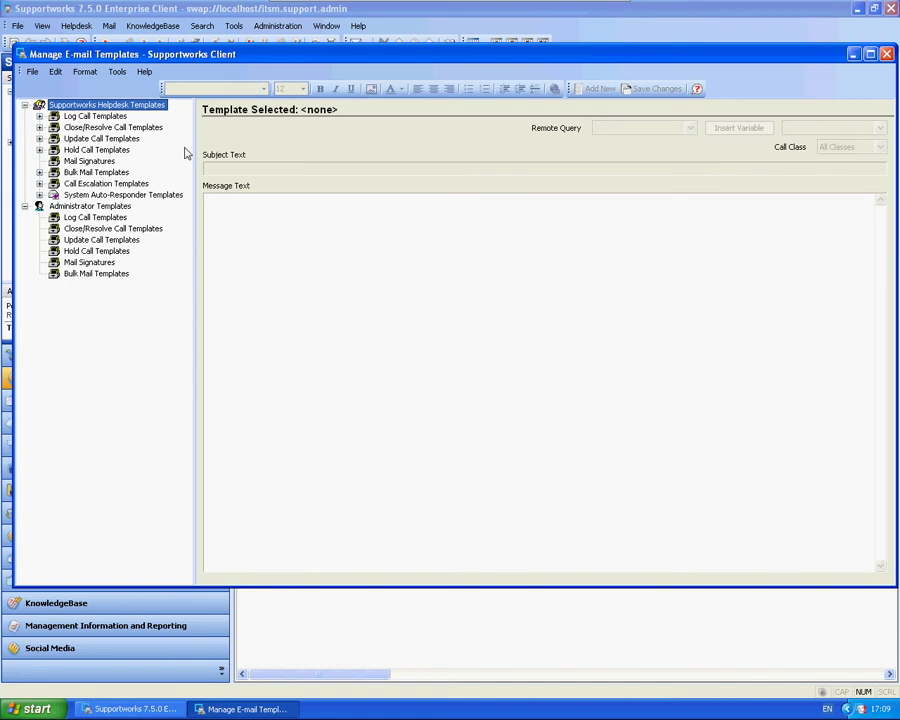
click(40, 173)
click(40, 106)
drag(174, 51, 244, 95)
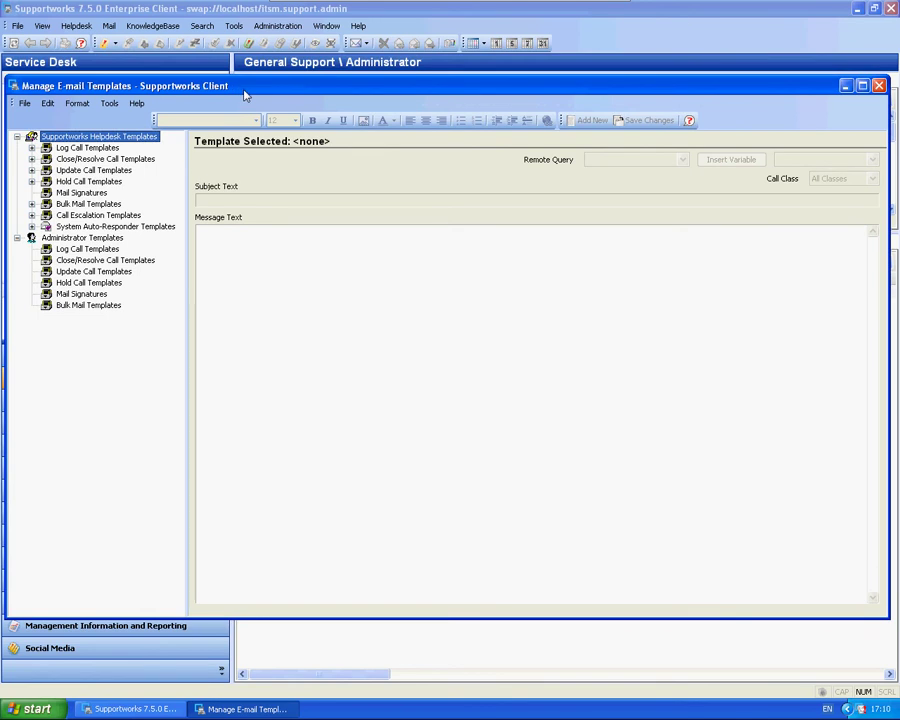